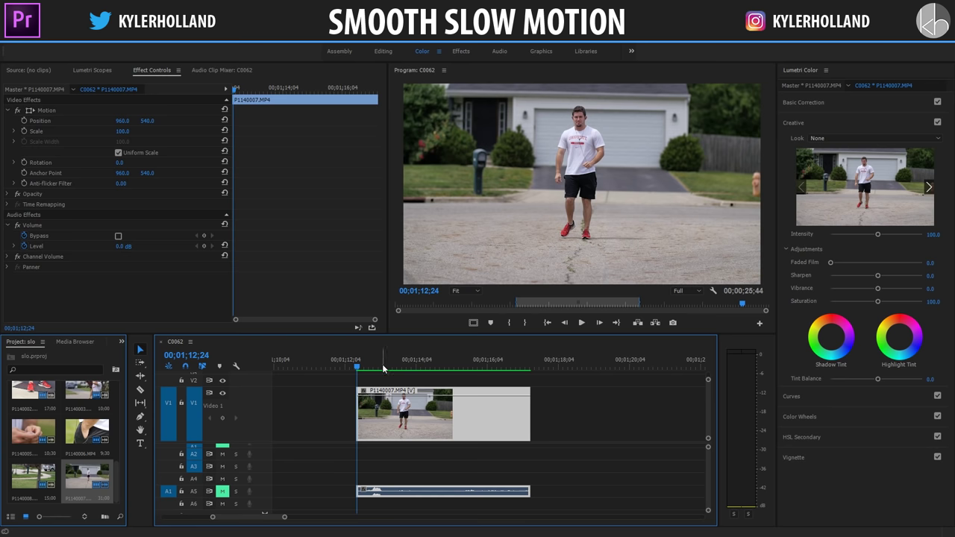
Set clip P1140007.MP4 to 50% speed and preview it full screen.
{"action": "scroll", "coordinate": [367, 415], "scroll_direction": "down", "scroll_amount": 2}
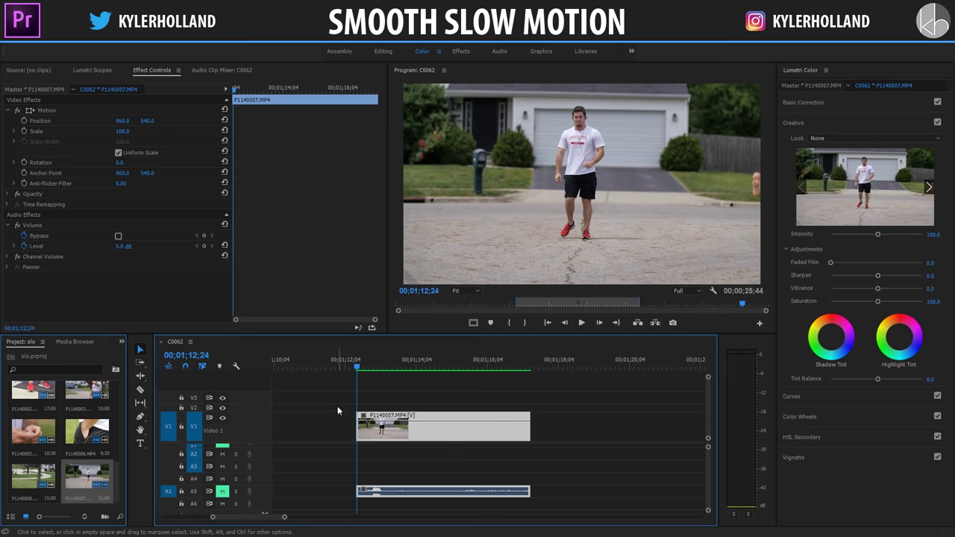
{"action": "right_click", "coordinate": [397, 434]}
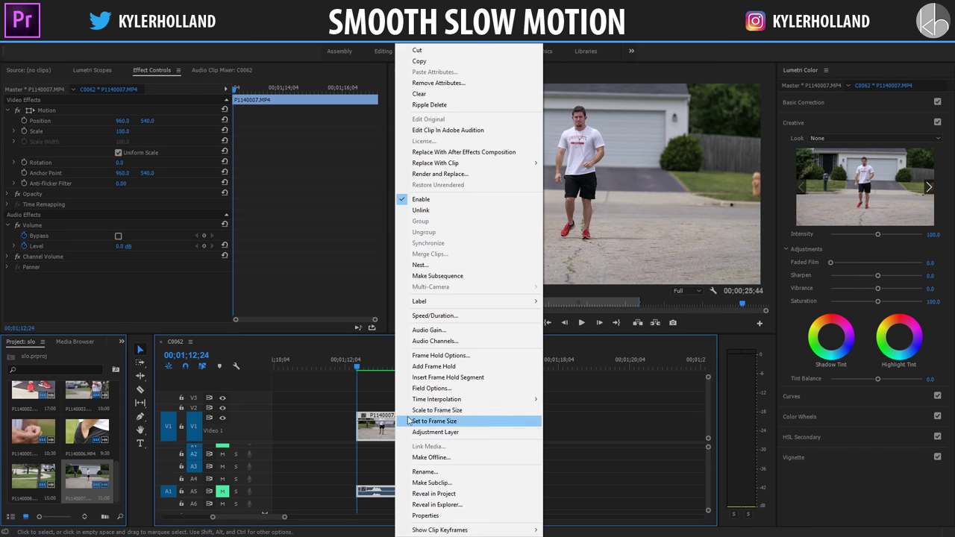
{"action": "left_click", "coordinate": [439, 316]}
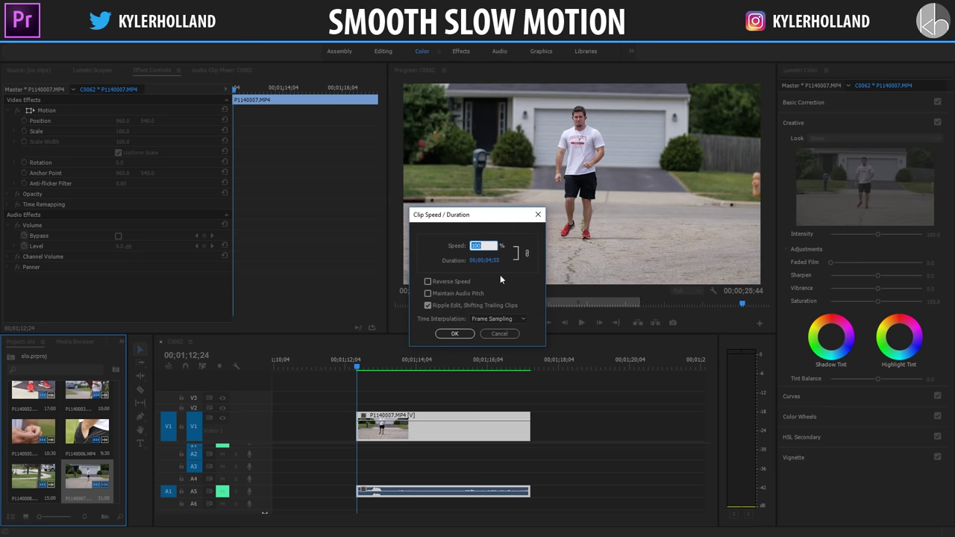
{"action": "type", "text": "50"}
{"action": "left_click", "coordinate": [454, 333]}
{"action": "key", "text": "space"}
{"action": "key", "text": "grave"}
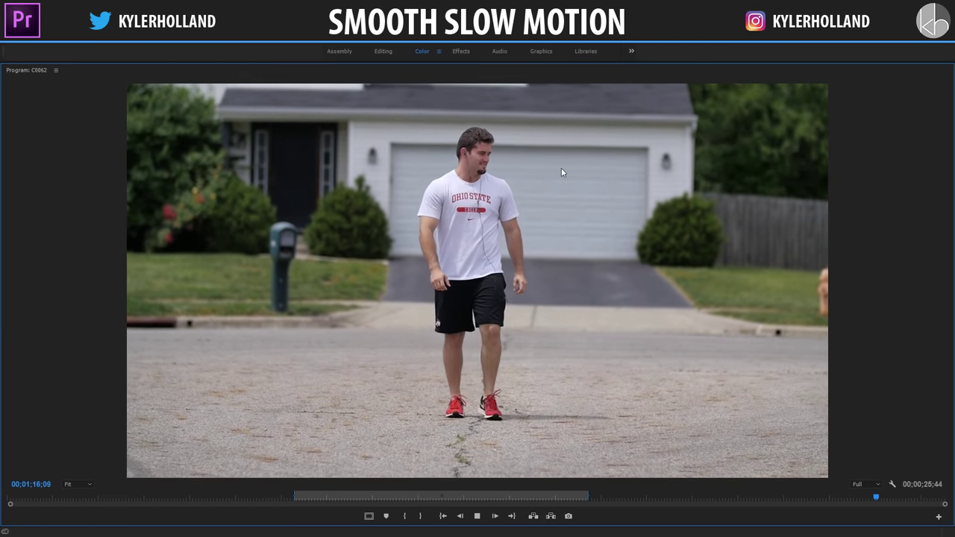
{"action": "key", "text": "grave"}
{"action": "key", "text": "space"}
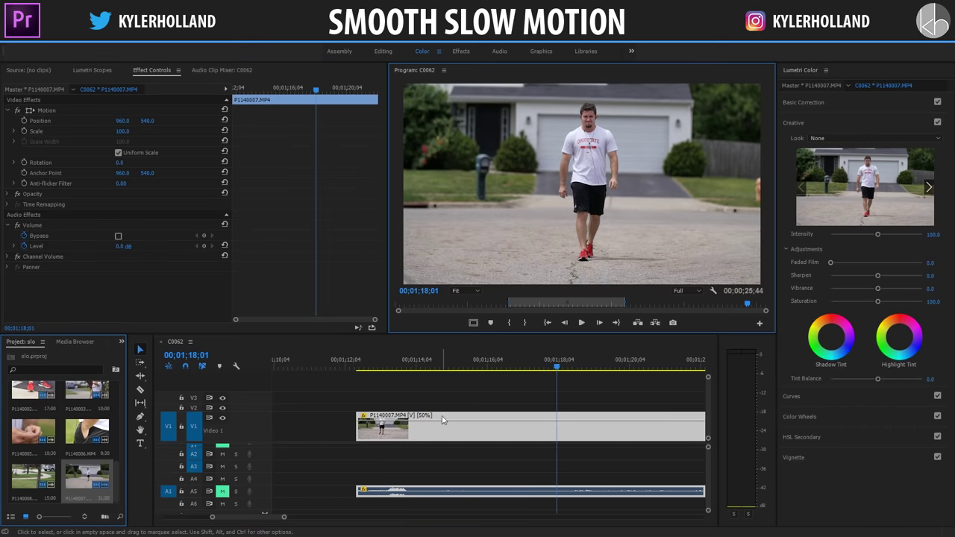
Change the clip's speed to 30% and replay the slow motion full screen from its start.
{"action": "right_click", "coordinate": [443, 418]}
{"action": "left_click", "coordinate": [478, 316]}
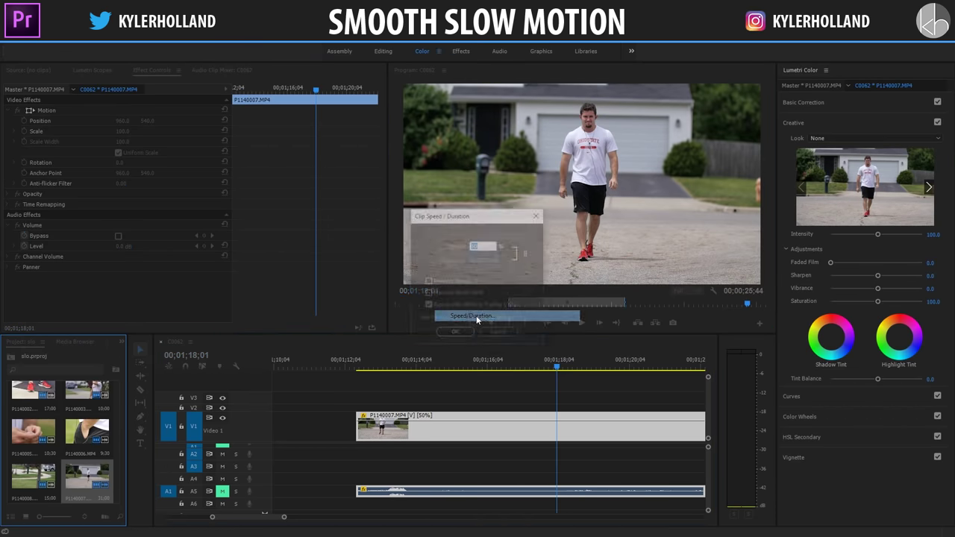
{"action": "type", "text": "30"}
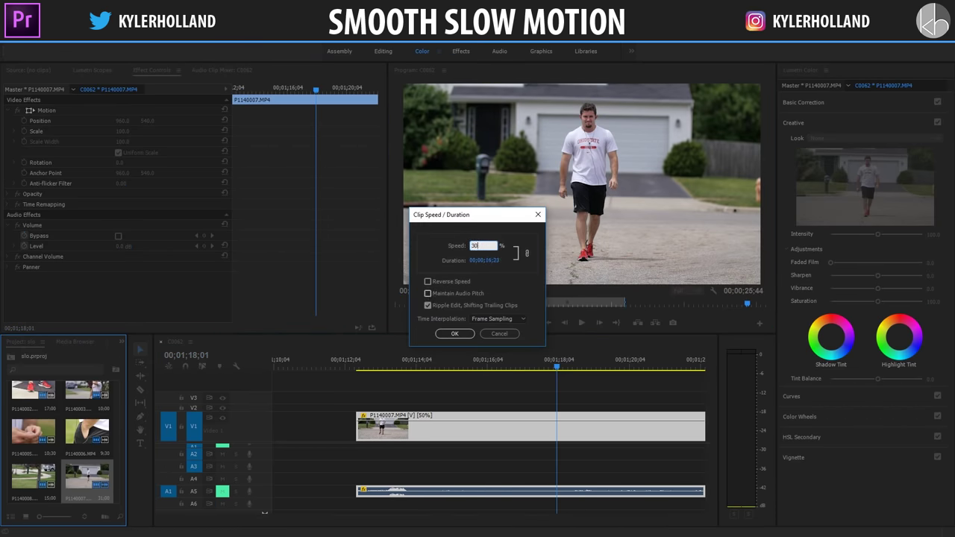
{"action": "left_click", "coordinate": [458, 335]}
{"action": "left_click", "coordinate": [358, 362]}
{"action": "key", "text": "space"}
{"action": "key", "text": "grave"}
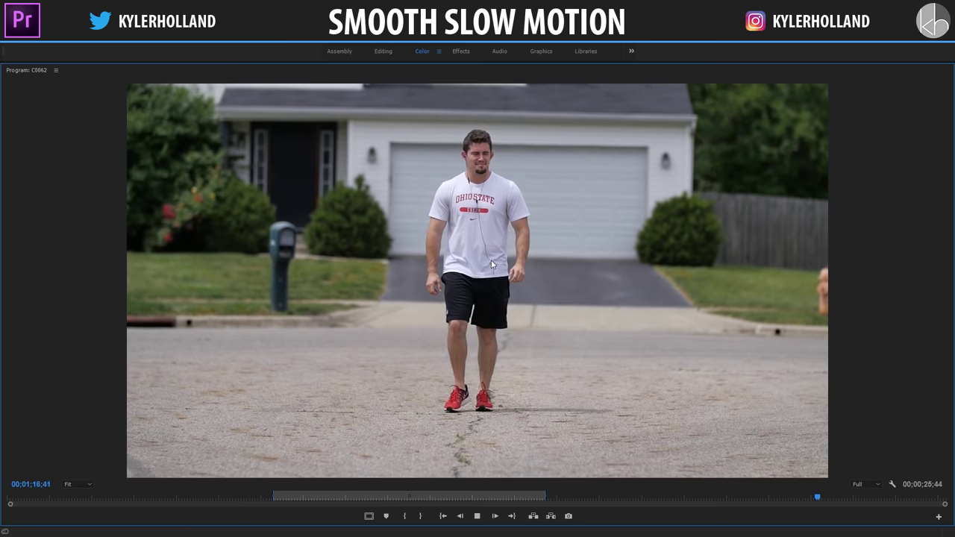
{"action": "key", "text": "grave"}
{"action": "key", "text": "space"}
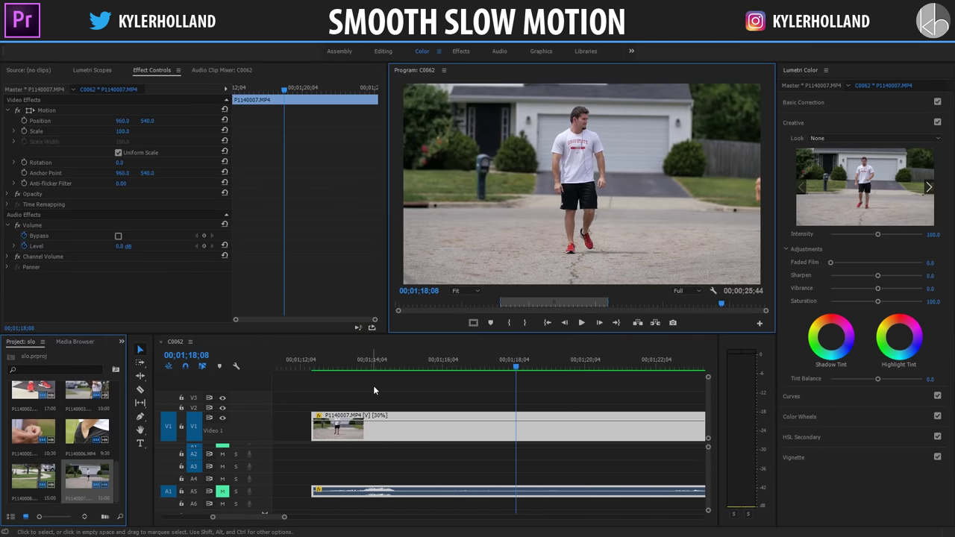
{"action": "right_click", "coordinate": [354, 432]}
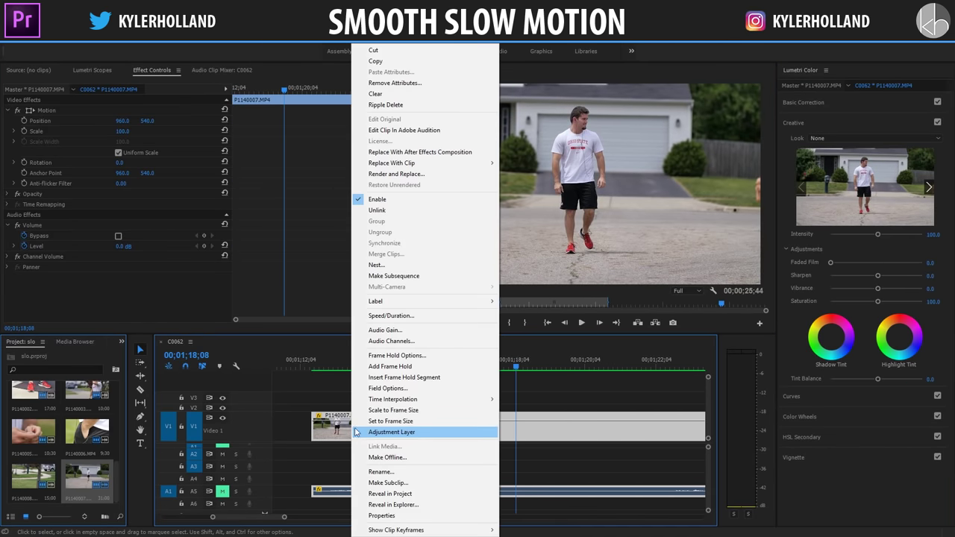
Set the 30% clip's Time Interpolation to Optical Flow.
{"action": "left_click", "coordinate": [391, 315]}
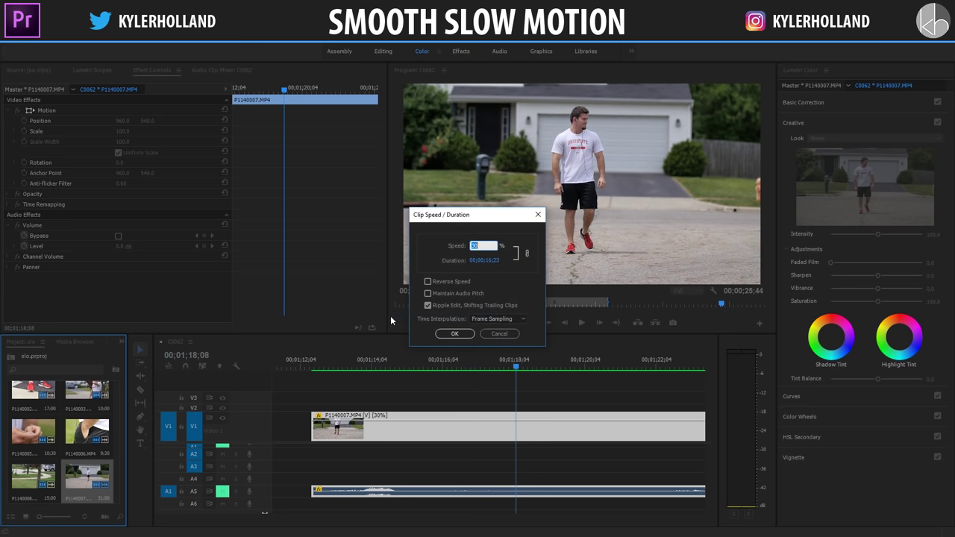
{"action": "left_click", "coordinate": [494, 320]}
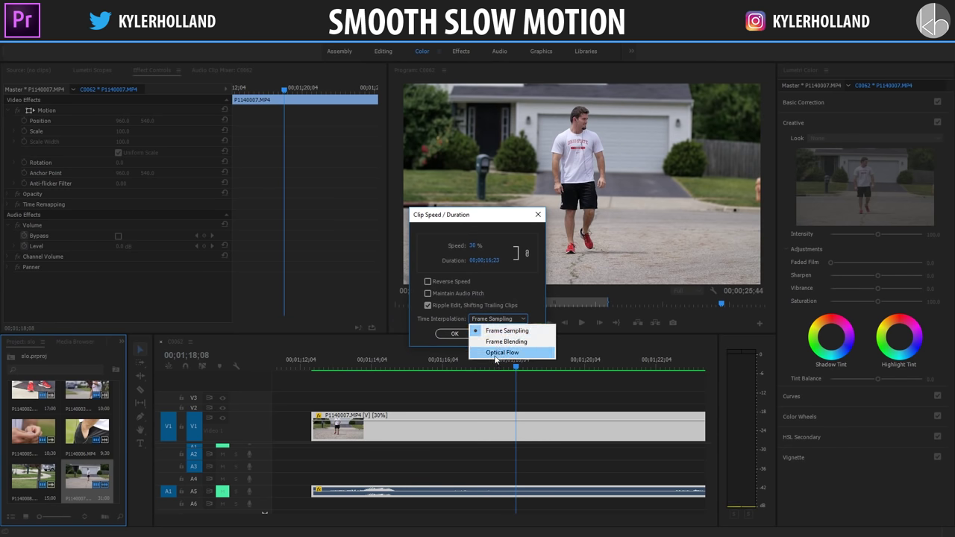
{"action": "left_click", "coordinate": [495, 354]}
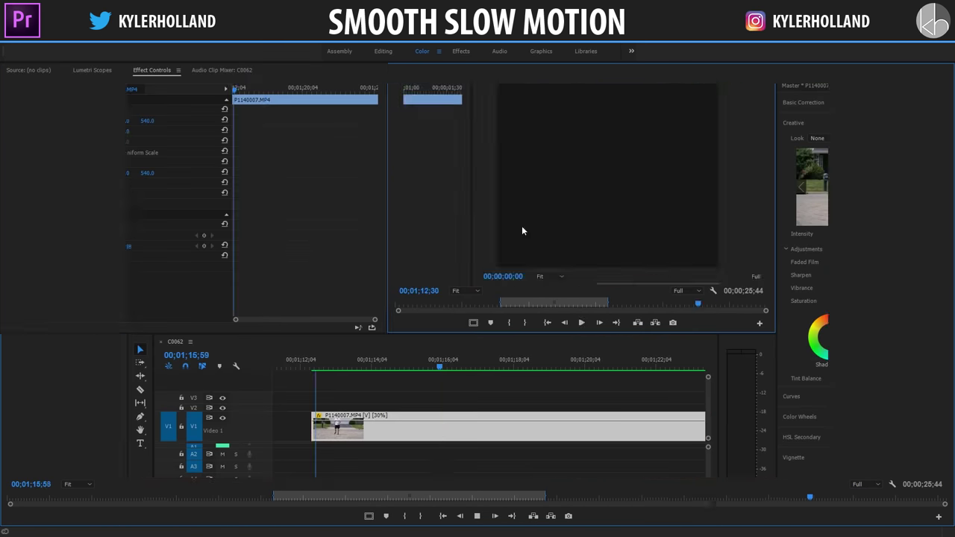
Mark the clip's start and end as the in/out range, spanning 00;00;17;22.
{"action": "key", "text": "minus"}
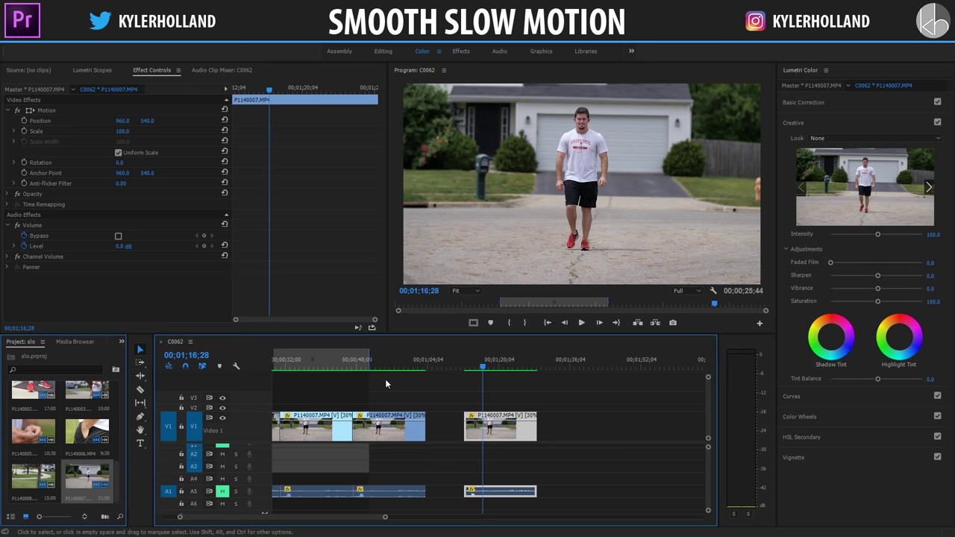
{"action": "key", "text": "equal"}
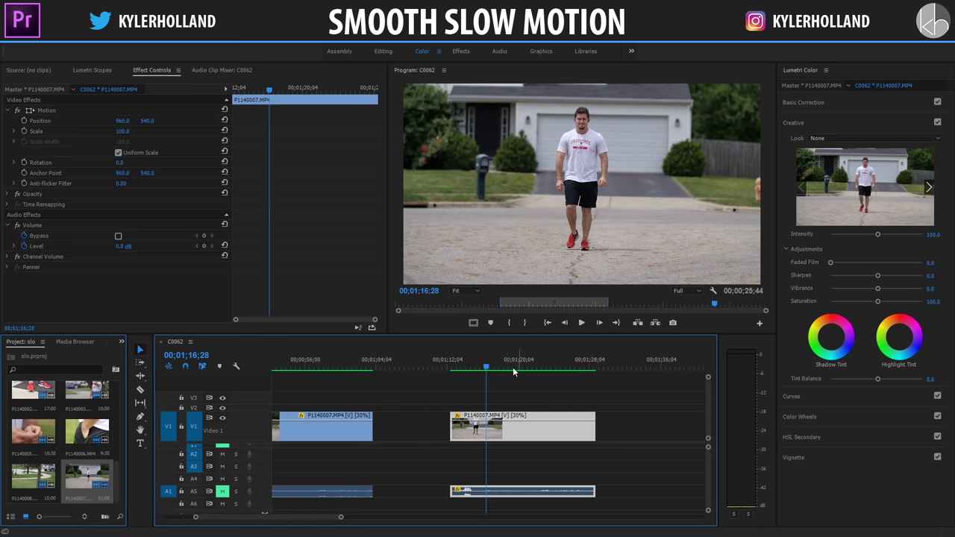
{"action": "left_click", "coordinate": [468, 369]}
{"action": "key", "text": "equal"}
{"action": "left_click", "coordinate": [344, 369]}
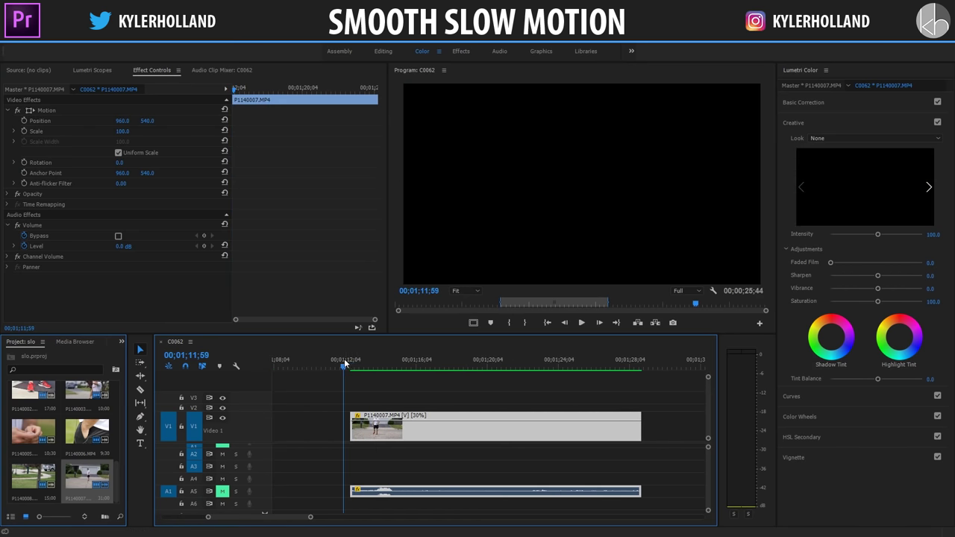
{"action": "left_click", "coordinate": [653, 359]}
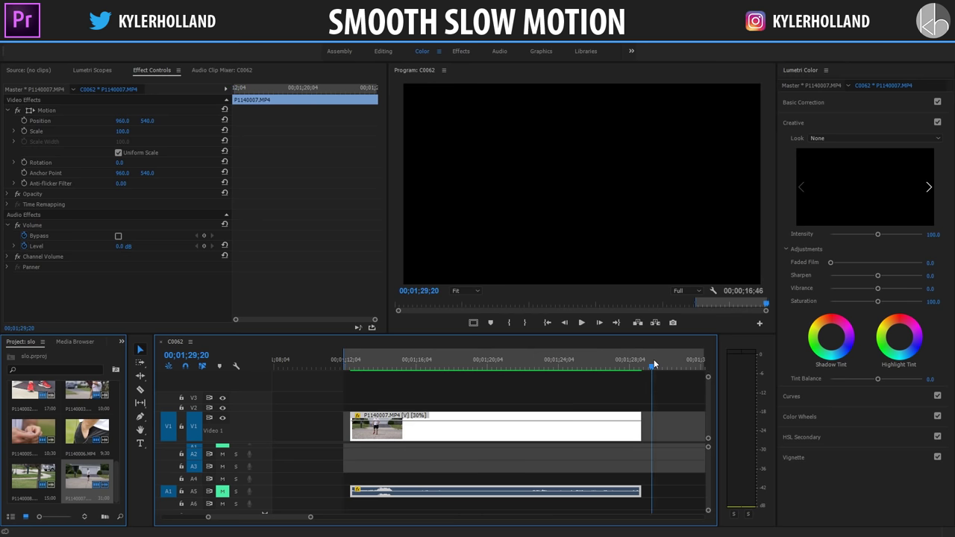
{"action": "left_click", "coordinate": [74, 40]}
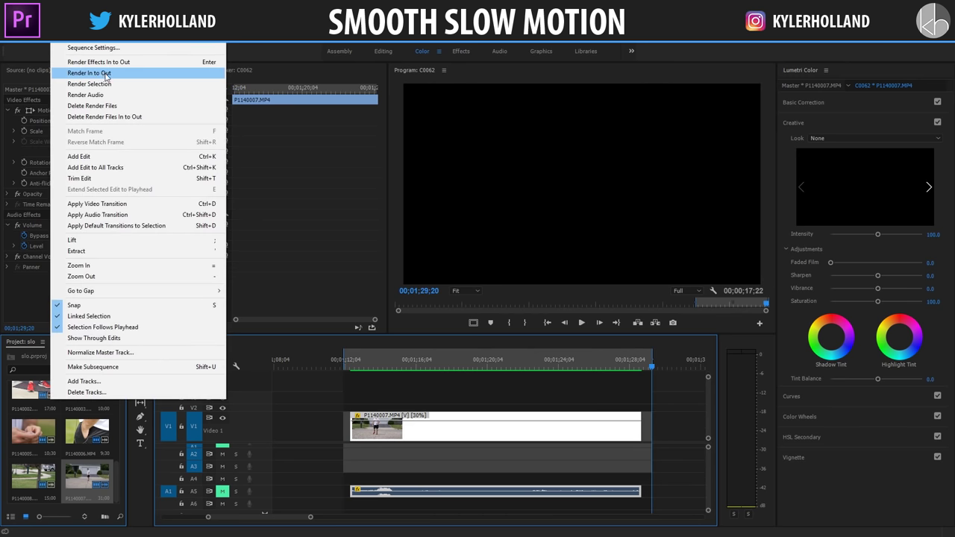
Render the marked range and play the Optical Flow walking clip full screen.
{"action": "left_click", "coordinate": [106, 73]}
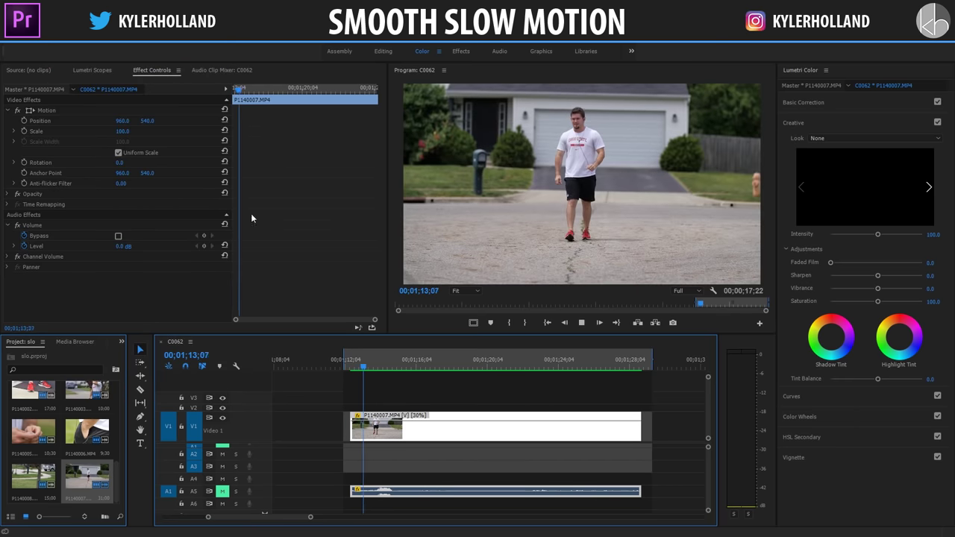
{"action": "key", "text": "space"}
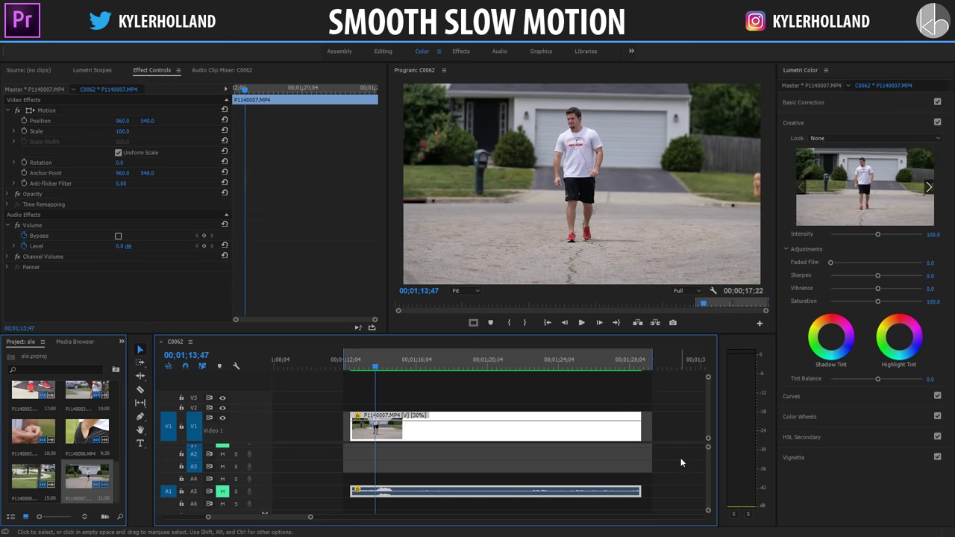
{"action": "key", "text": "space"}
{"action": "key", "text": "grave"}
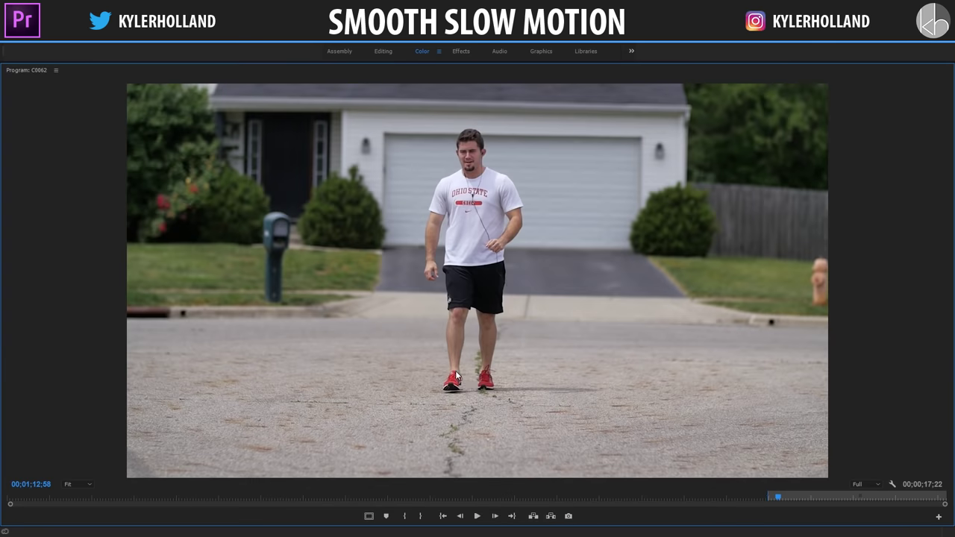
Step frame by frame through the walk, then scroll to clip P1140008.MP4.
{"action": "key", "text": "Right"}
{"action": "key", "text": "Right"}
{"action": "key", "text": "Right"}
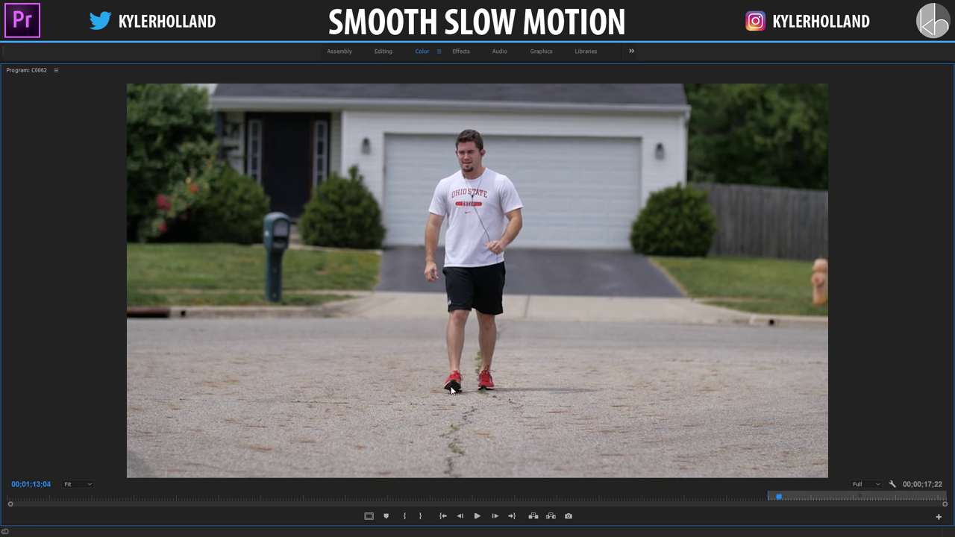
{"action": "key", "text": "Right"}
{"action": "key", "text": "Right"}
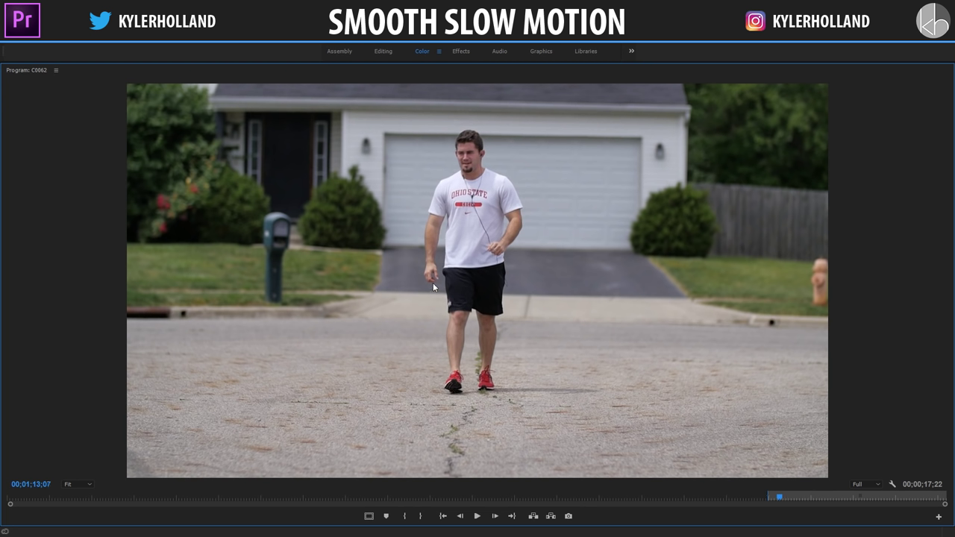
{"action": "key", "text": "Right"}
{"action": "key", "text": "Right"}
{"action": "key", "text": "Right"}
{"action": "key", "text": "Right"}
{"action": "key", "text": "Right"}
{"action": "key", "text": "Right"}
{"action": "key", "text": "Right"}
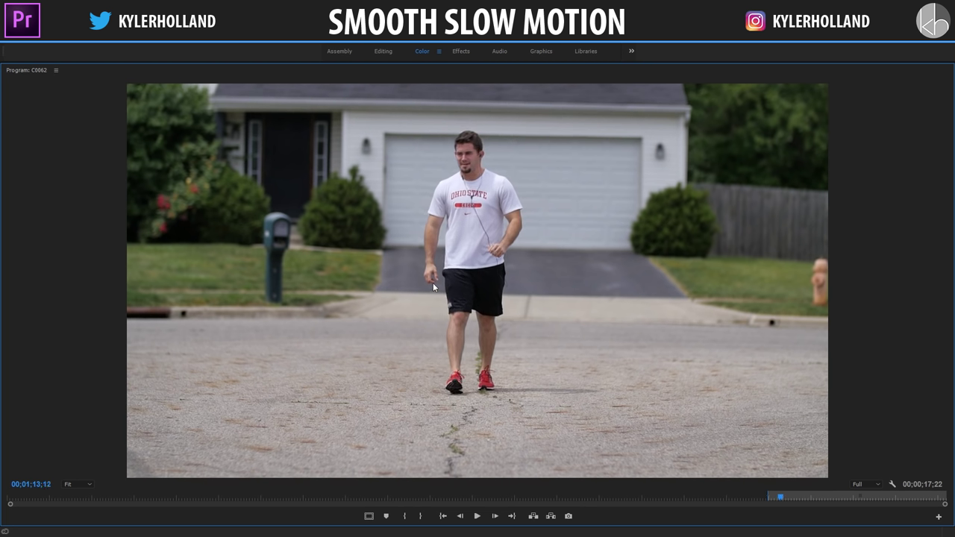
{"action": "key", "text": "Right"}
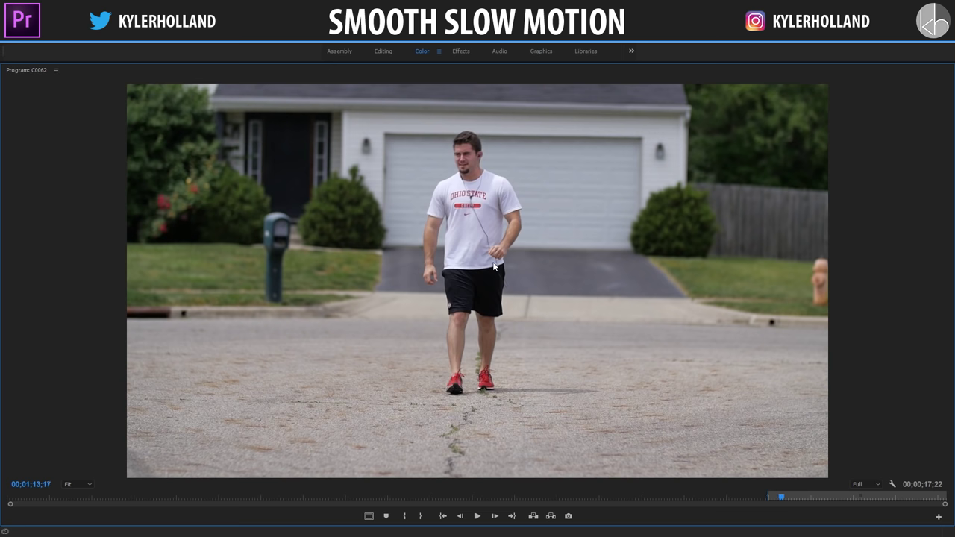
{"action": "key", "text": "Right"}
{"action": "key", "text": "Right"}
{"action": "key", "text": "Right"}
{"action": "key", "text": "Right"}
{"action": "key", "text": "Right"}
{"action": "key", "text": "Right"}
{"action": "key", "text": "Right"}
{"action": "key", "text": "Right"}
{"action": "key", "text": "Right"}
{"action": "key", "text": "Right"}
{"action": "key", "text": "Right"}
{"action": "key", "text": "Right"}
{"action": "key", "text": "Right"}
{"action": "key", "text": "Right"}
{"action": "key", "text": "Right"}
{"action": "key", "text": "Right"}
{"action": "key", "text": "Right"}
{"action": "key", "text": "Right"}
{"action": "key", "text": "Right"}
{"action": "key", "text": "Right"}
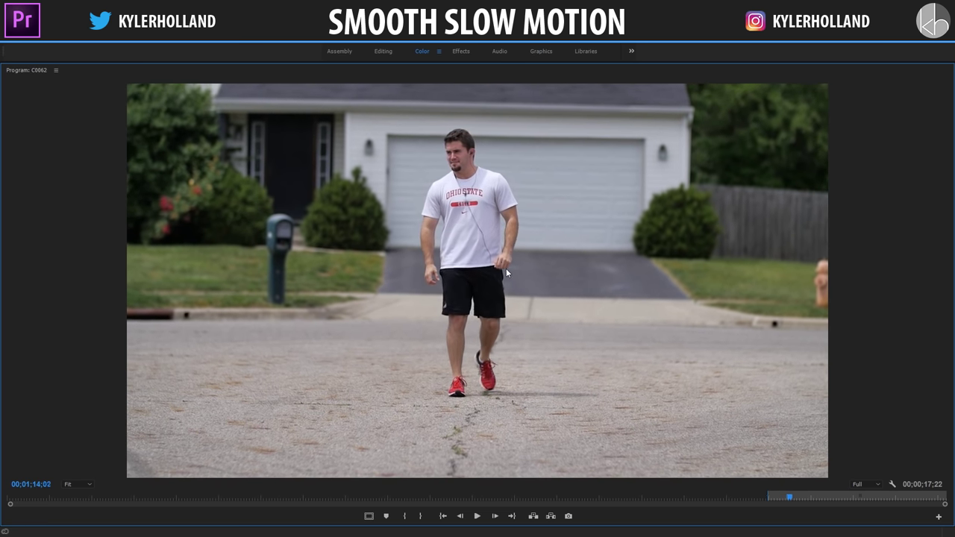
{"action": "key", "text": "Right"}
{"action": "key", "text": "Right"}
{"action": "key", "text": "Right"}
{"action": "key", "text": "Right"}
{"action": "key", "text": "Right"}
{"action": "key", "text": "Right"}
{"action": "key", "text": "Right"}
{"action": "key", "text": "Right"}
{"action": "key", "text": "Right"}
{"action": "key", "text": "Right"}
{"action": "key", "text": "Right"}
{"action": "key", "text": "Right"}
{"action": "key", "text": "Right"}
{"action": "key", "text": "Right"}
{"action": "key", "text": "Right"}
{"action": "key", "text": "Right"}
{"action": "key", "text": "Right"}
{"action": "key", "text": "Right"}
{"action": "key", "text": "Right"}
{"action": "key", "text": "Right"}
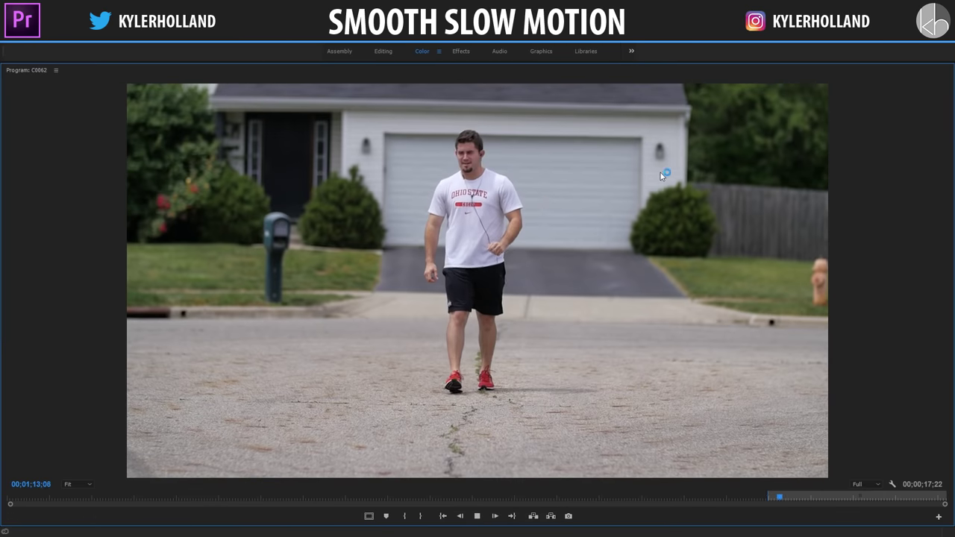
{"action": "key", "text": "space"}
{"action": "key", "text": "grave"}
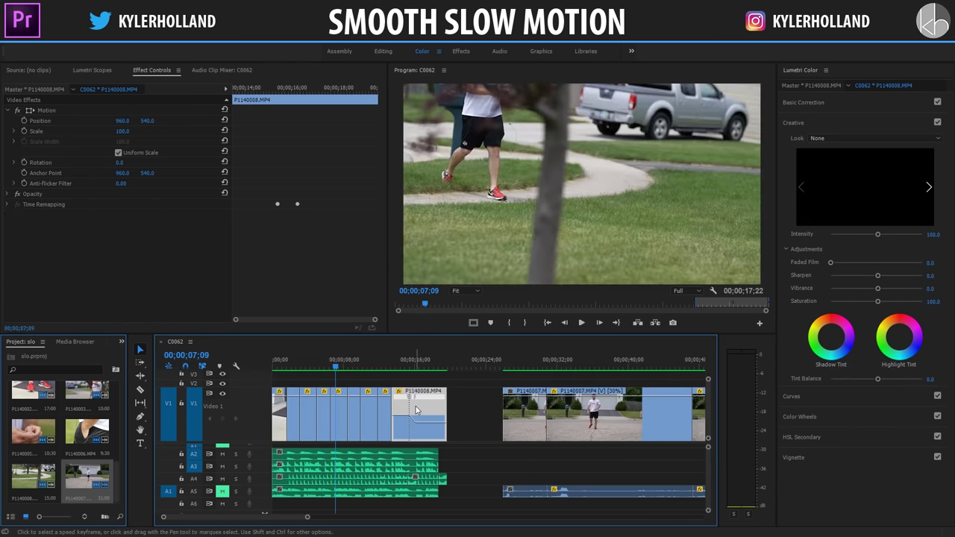
{"action": "left_click_drag", "start_coordinate": [630, 406], "coordinate": [714, 408]}
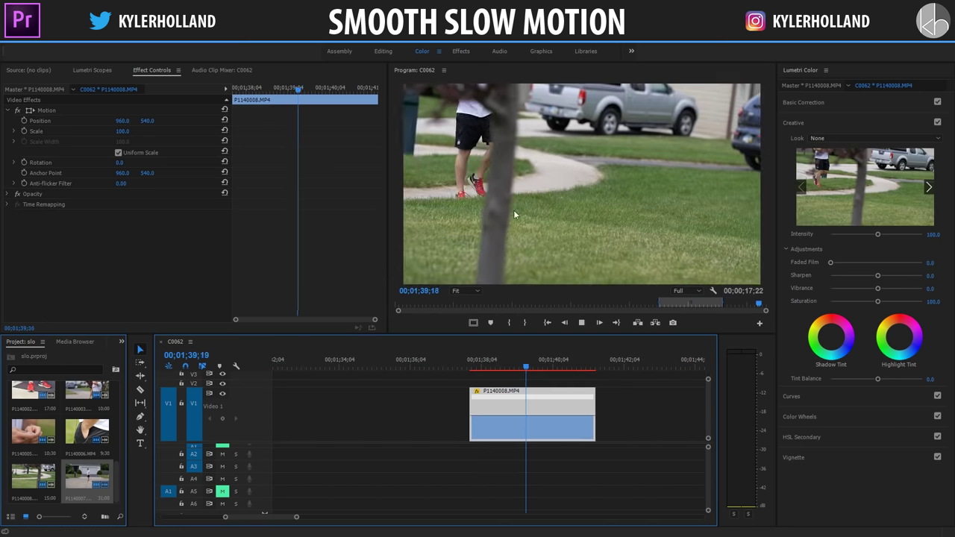
Scrub the running clip, make track V1 taller, and bring up P1140008.MP4's context menu.
{"action": "left_click", "coordinate": [493, 368]}
{"action": "left_click_drag", "start_coordinate": [493, 369], "coordinate": [543, 351]}
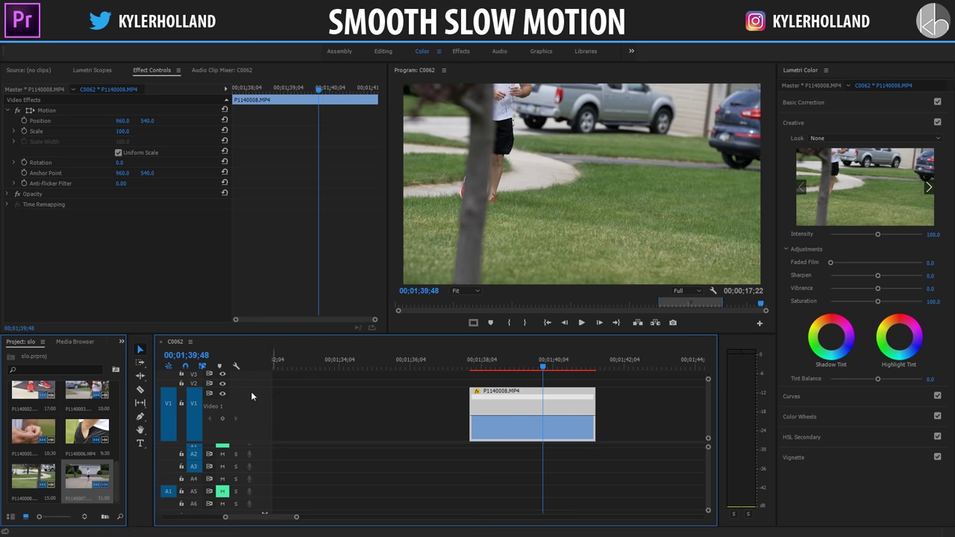
{"action": "mouse_move", "coordinate": [253, 387]}
{"action": "left_mouse_down"}
{"action": "mouse_move", "coordinate": [256, 405]}
{"action": "mouse_move", "coordinate": [258, 379]}
{"action": "left_mouse_up"}
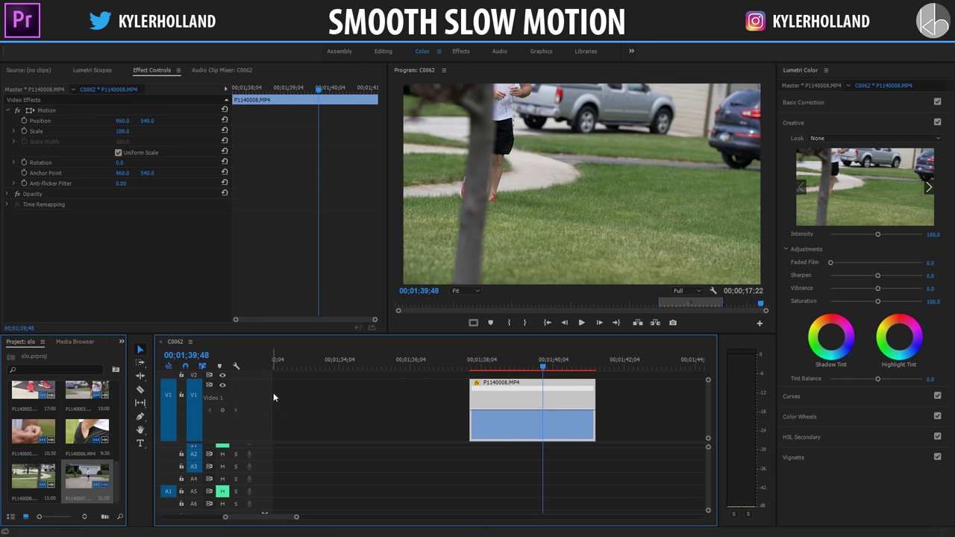
{"action": "scroll", "coordinate": [251, 468], "scroll_direction": "up", "scroll_amount": 1}
{"action": "left_click", "coordinate": [285, 452]}
{"action": "right_click", "coordinate": [509, 425]}
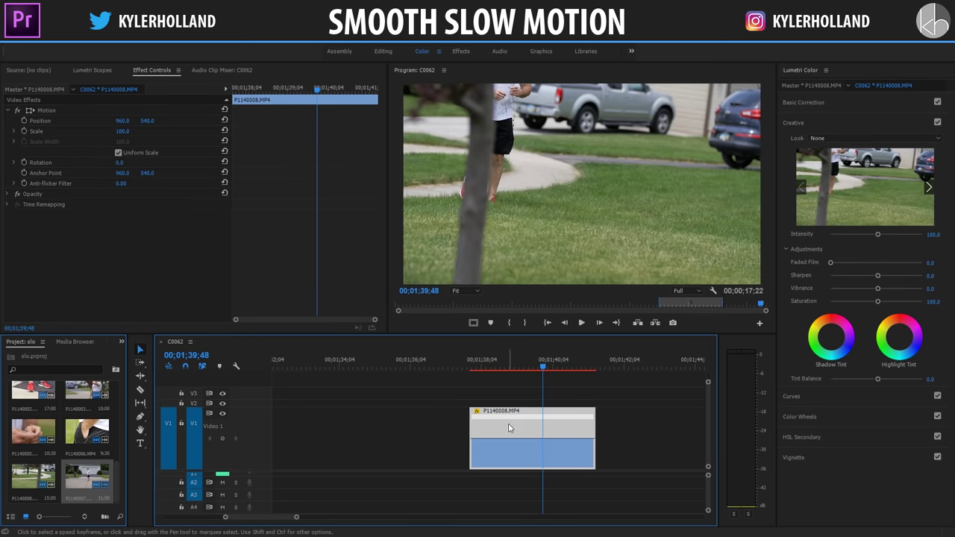
Display P1140008.MP4's Time Remapping > Speed line and add a speed keyframe at 00;01;40;08.
{"action": "mouse_move", "coordinate": [581, 530]}
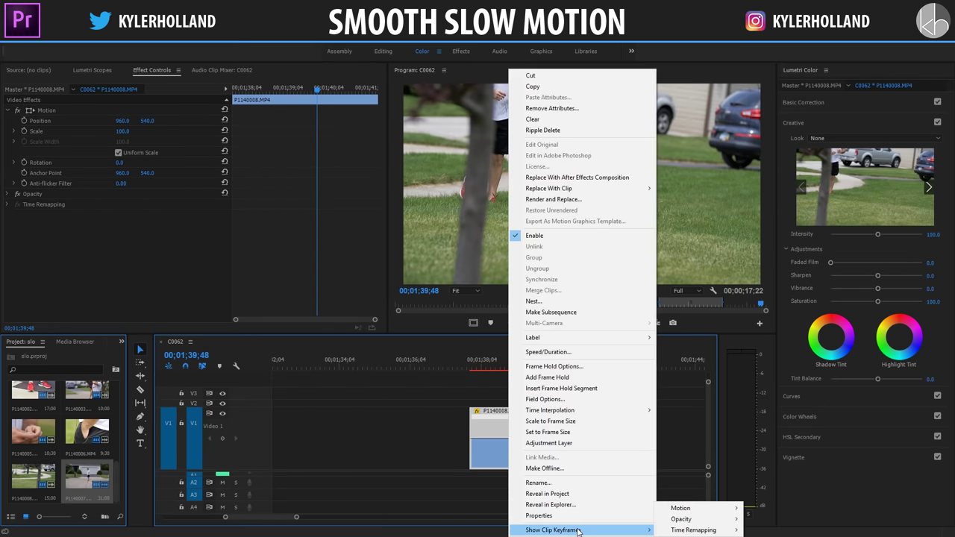
{"action": "mouse_move", "coordinate": [685, 531]}
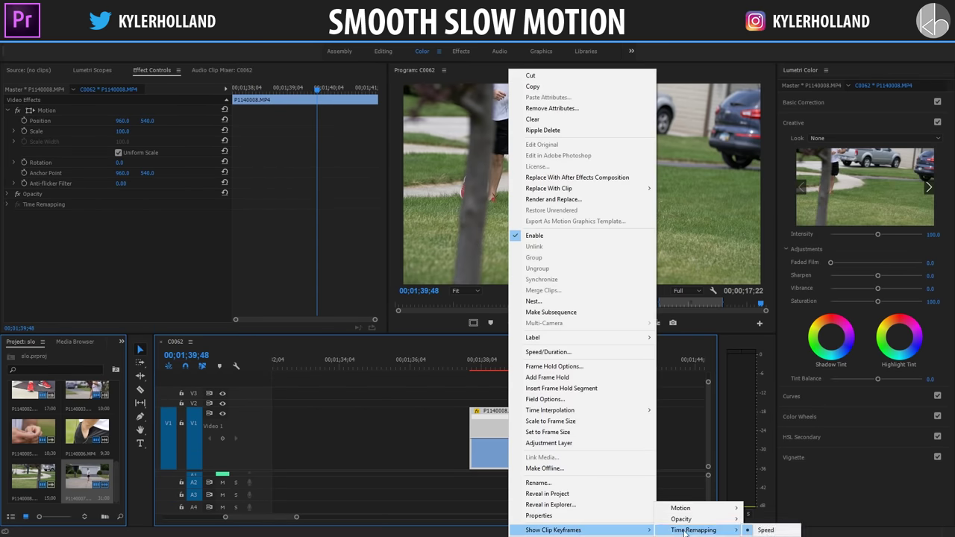
{"action": "left_click", "coordinate": [761, 529]}
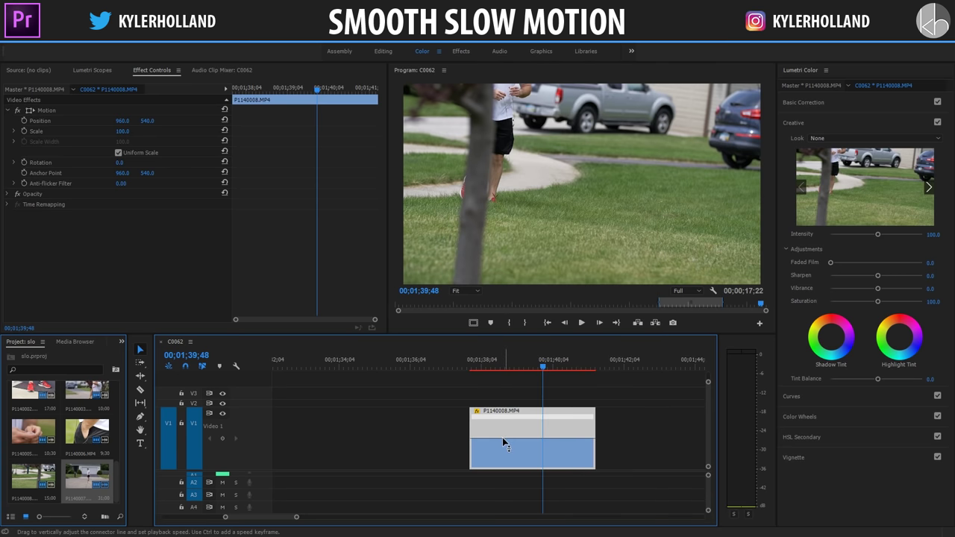
{"action": "left_click_drag", "start_coordinate": [524, 439], "coordinate": [526, 428]}
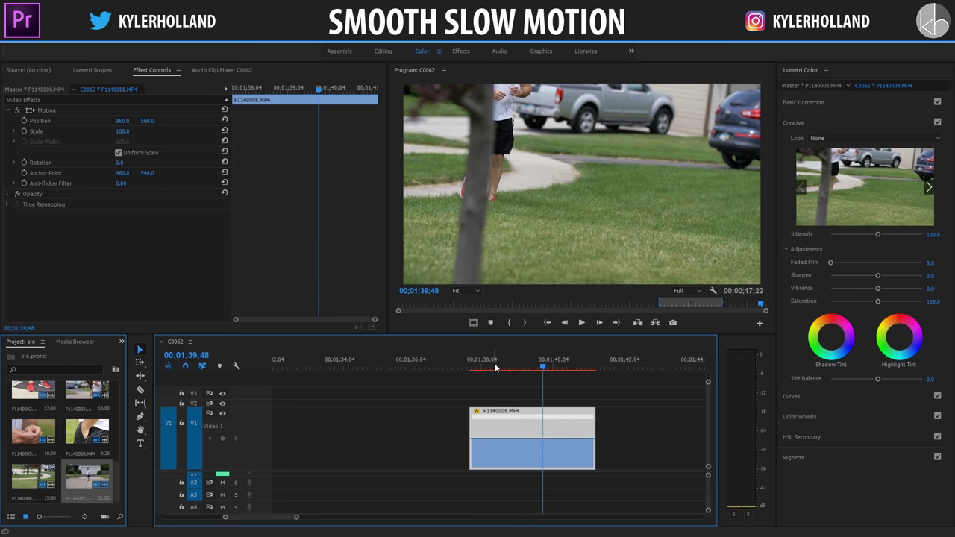
{"action": "left_click_drag", "start_coordinate": [477, 364], "coordinate": [555, 355]}
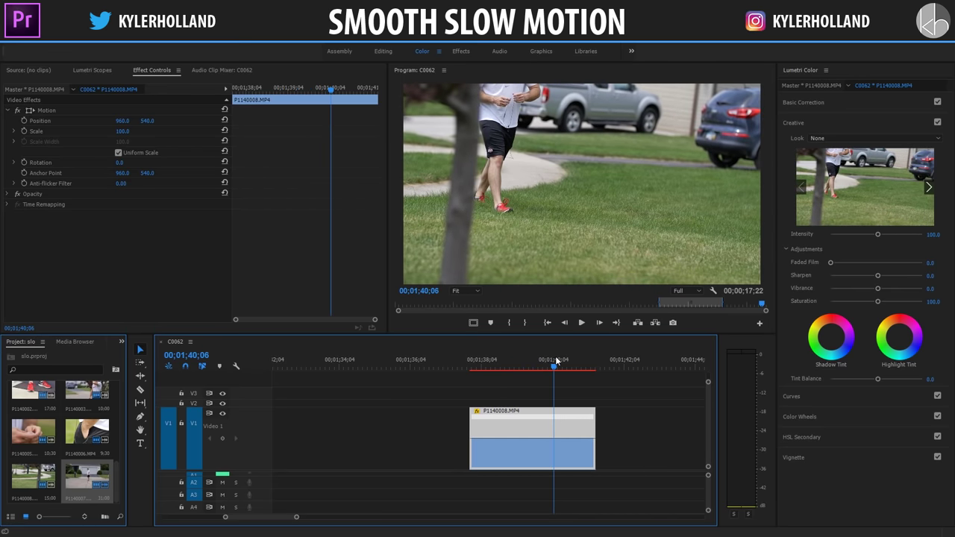
{"action": "left_click", "coordinate": [222, 440]}
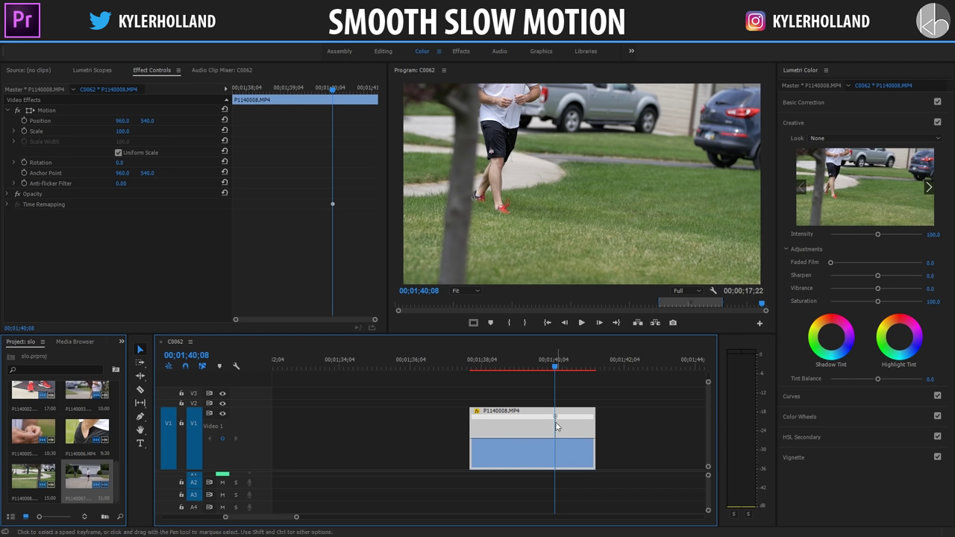
Drag the speed after the keyframe down to 65% and split the keyframe into an eased ramp.
{"action": "left_click_drag", "start_coordinate": [573, 443], "coordinate": [571, 462]}
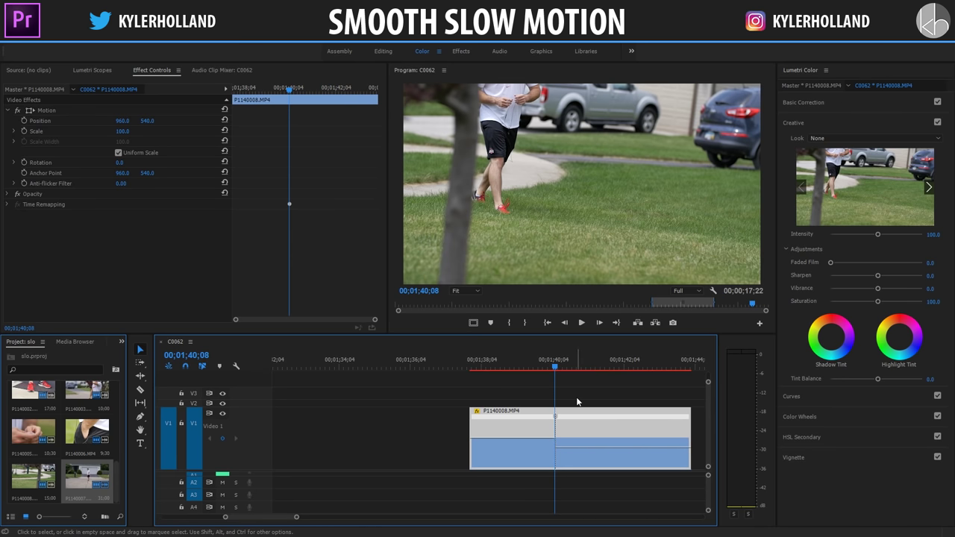
{"action": "key", "text": "equal"}
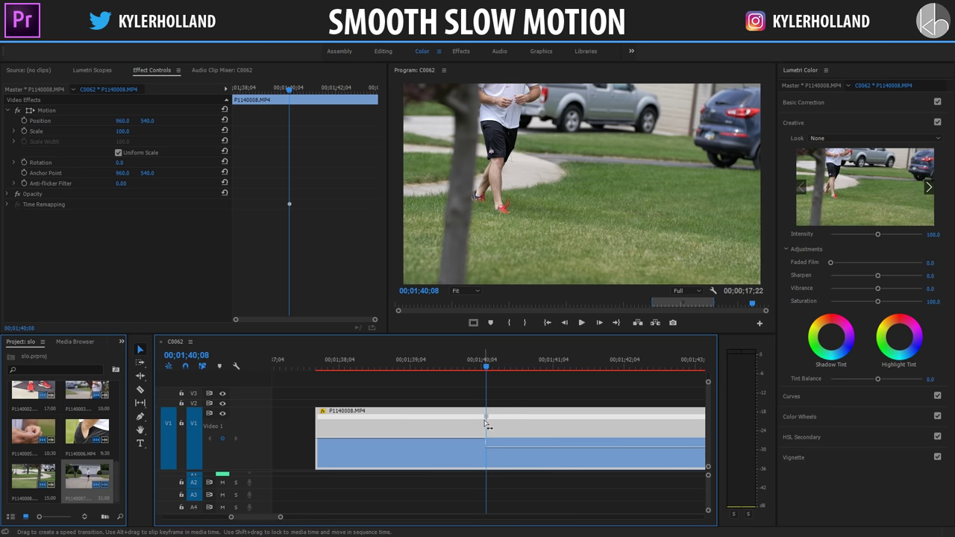
{"action": "left_click_drag", "start_coordinate": [489, 422], "coordinate": [509, 425]}
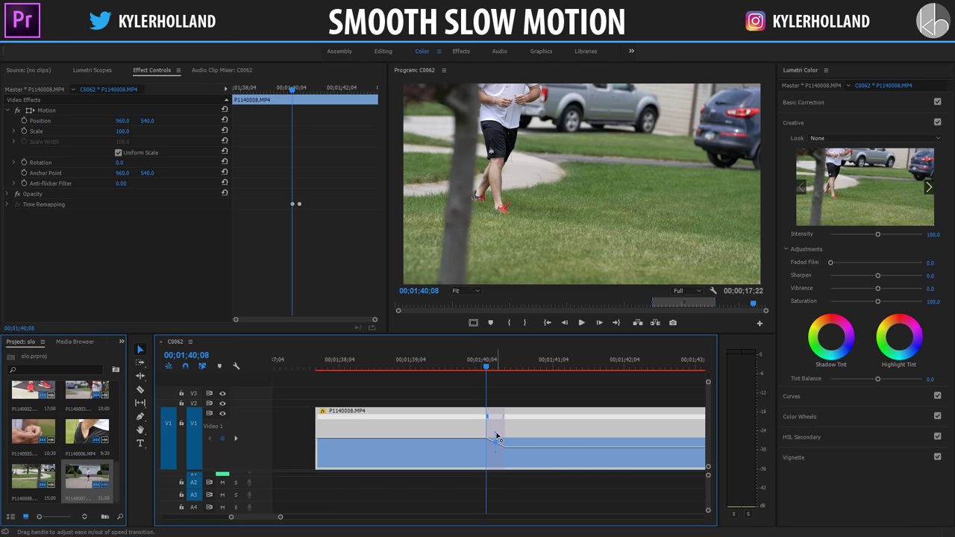
{"action": "left_click_drag", "start_coordinate": [497, 435], "coordinate": [487, 435]}
Preview the speed ramp and widen its transition for a more gradual slowdown.
{"action": "left_click", "coordinate": [456, 368]}
{"action": "key", "text": "space"}
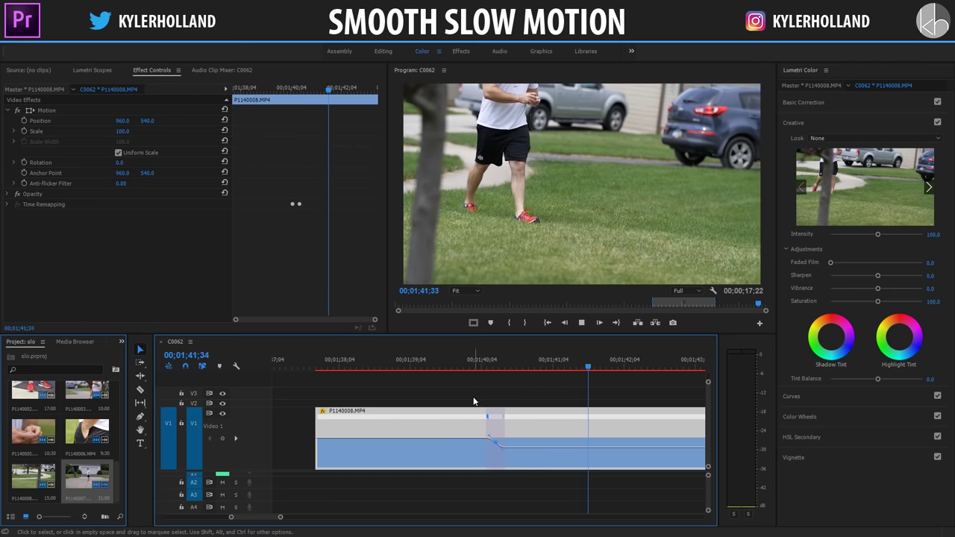
{"action": "key", "text": "space"}
{"action": "left_click_drag", "start_coordinate": [504, 423], "coordinate": [533, 424]}
{"action": "key", "text": "minus"}
{"action": "left_click", "coordinate": [600, 366]}
Mark P1140008.MP4's bounds as the in/out range, spanning 00;00;05;26.
{"action": "left_click_drag", "start_coordinate": [601, 365], "coordinate": [598, 361]}
{"action": "key", "text": "o"}
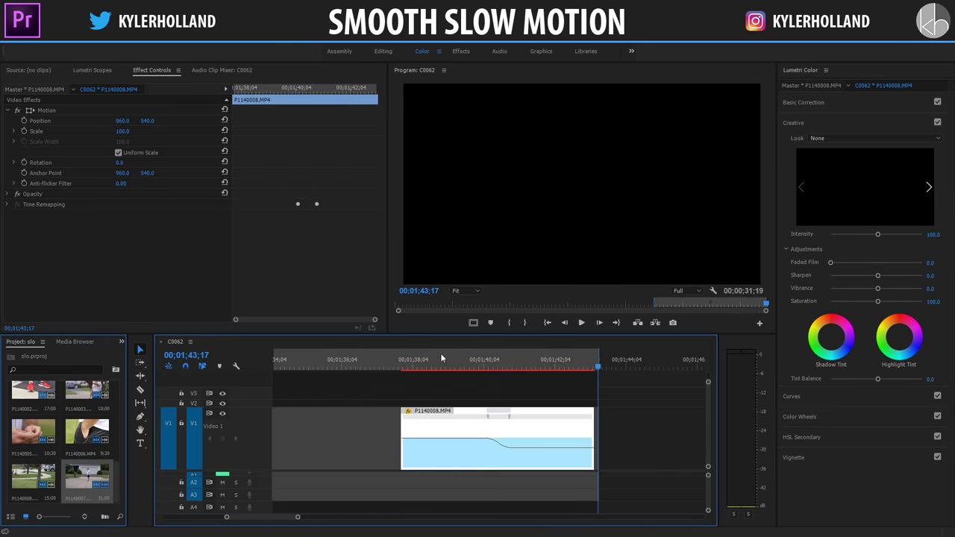
{"action": "left_click", "coordinate": [396, 363]}
{"action": "key", "text": "x"}
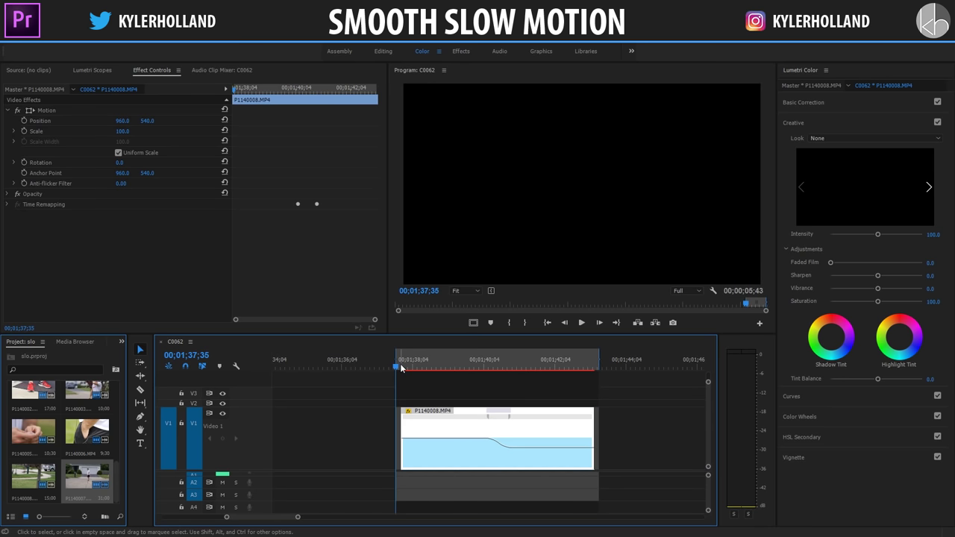
{"action": "left_click", "coordinate": [516, 362]}
Set the speed-ramped clip's Time Interpolation to Optical Flow.
{"action": "left_click", "coordinate": [502, 450]}
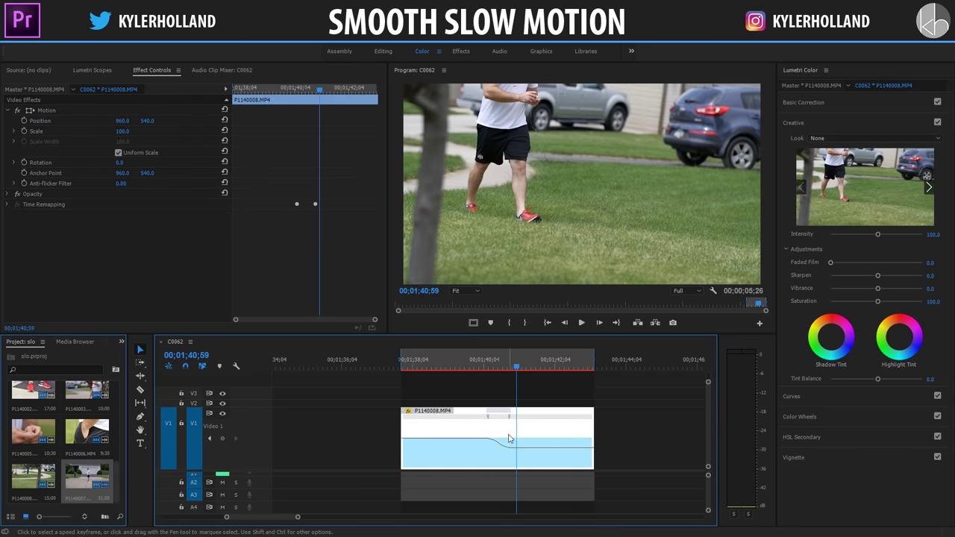
{"action": "right_click", "coordinate": [509, 441]}
{"action": "mouse_move", "coordinate": [556, 410]}
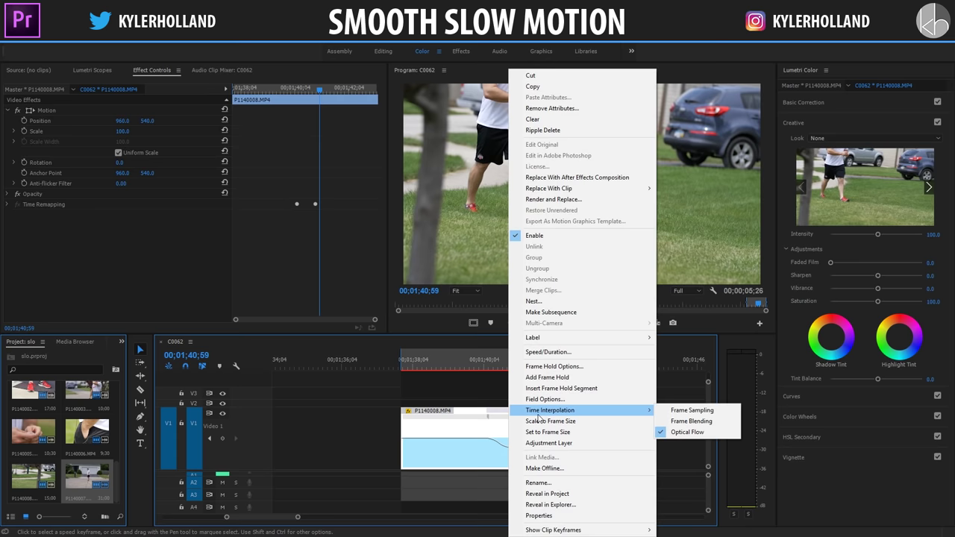
{"action": "left_click", "coordinate": [691, 433]}
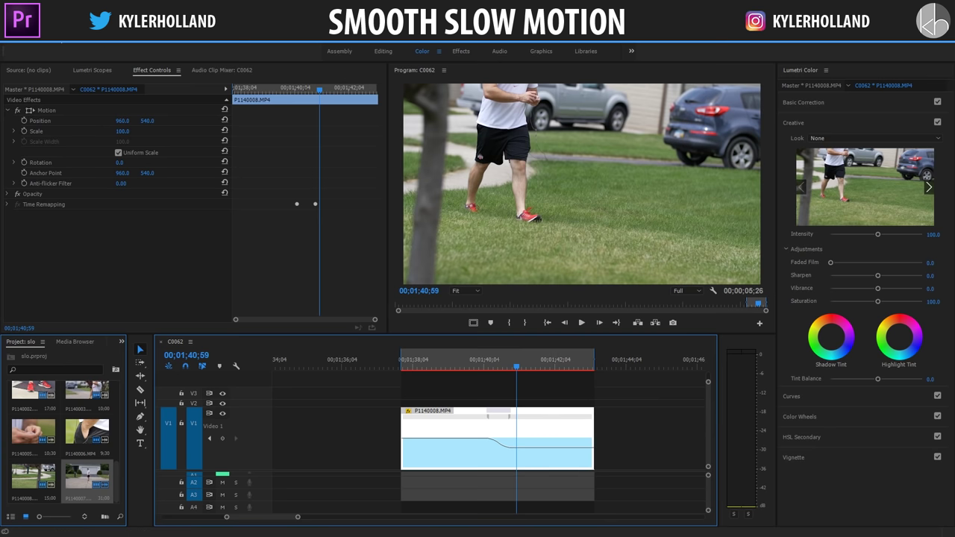
{"action": "left_click", "coordinate": [67, 33]}
Render In to Out and watch the rendered clip at full size.
{"action": "left_click", "coordinate": [84, 74]}
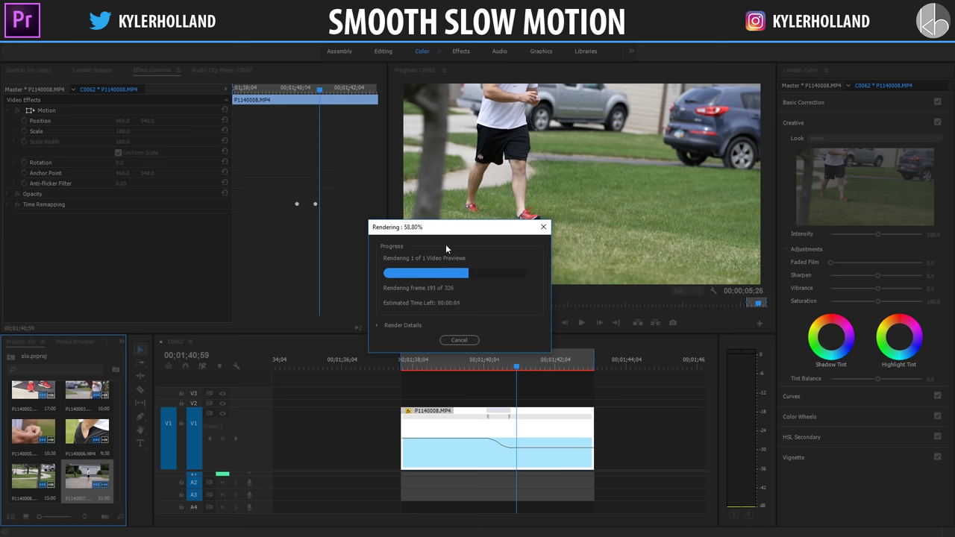
{"action": "key", "text": "grave"}
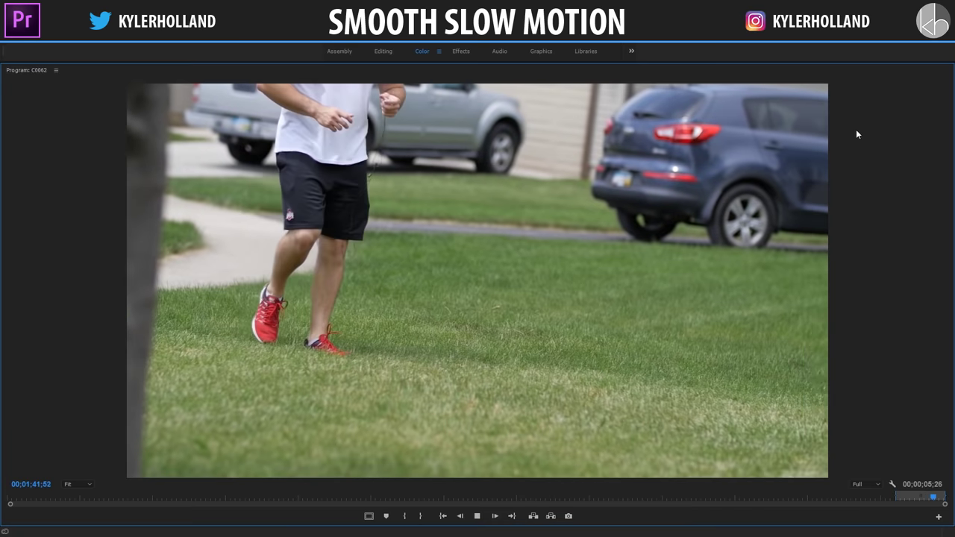
{"action": "key", "text": "grave"}
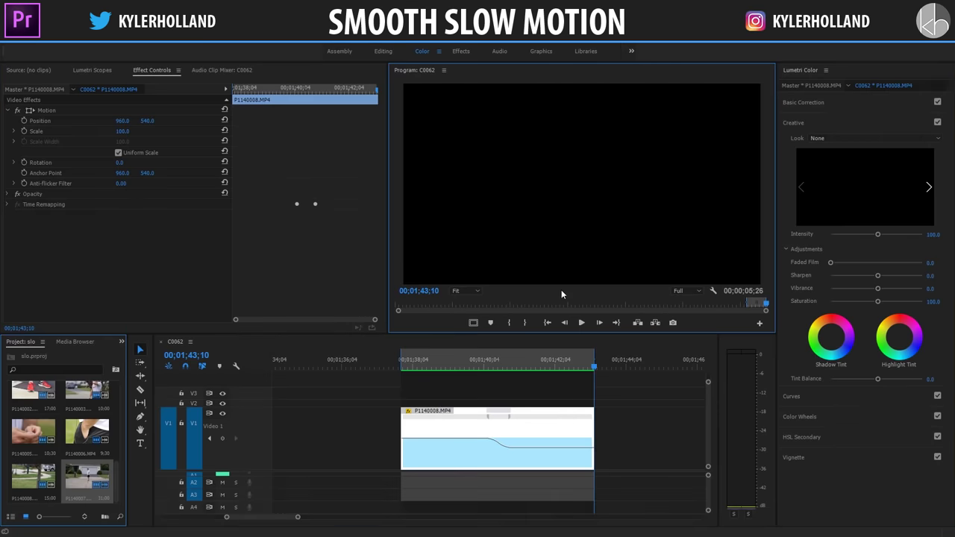
Replay the smooth slow-motion ramp full screen from about 1;40.
{"action": "left_click", "coordinate": [523, 363]}
{"action": "key", "text": "grave"}
{"action": "key", "text": "space"}
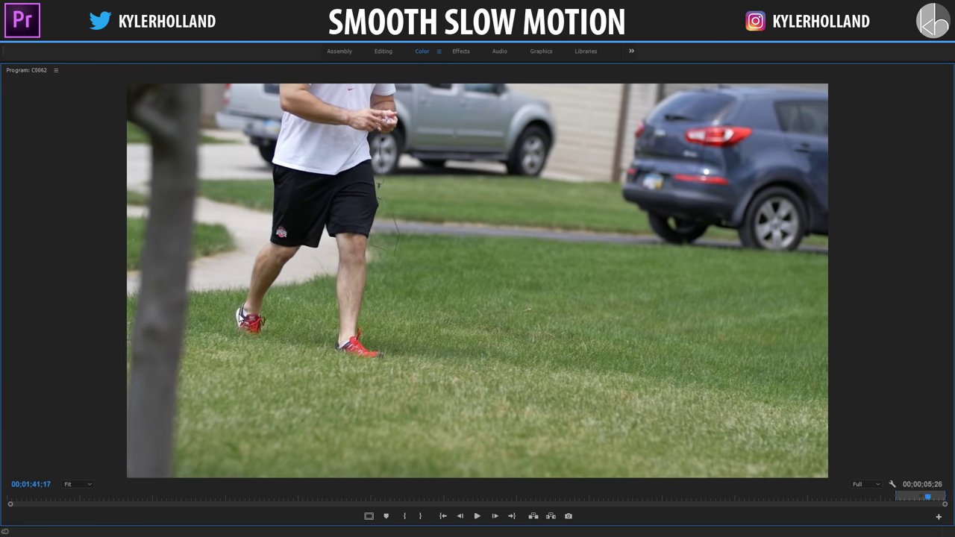
{"action": "key", "text": "grave"}
{"action": "left_click", "coordinate": [466, 362]}
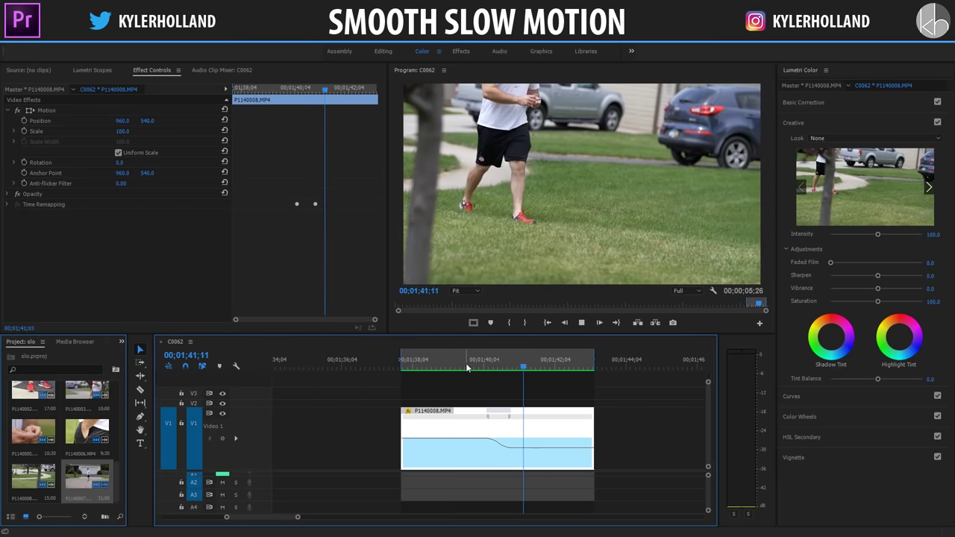
{"action": "key", "text": "space"}
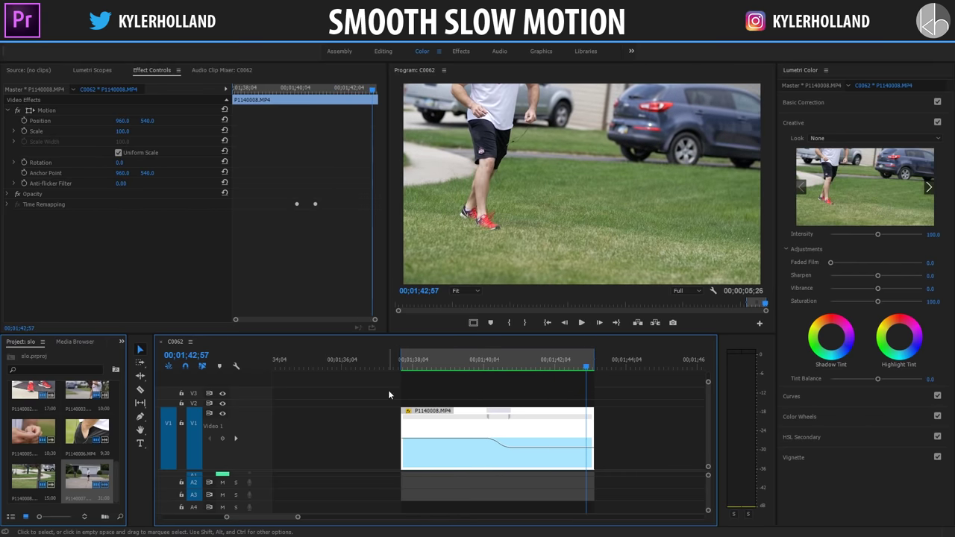
{"action": "scroll", "coordinate": [383, 405], "scroll_direction": "down", "scroll_amount": 3}
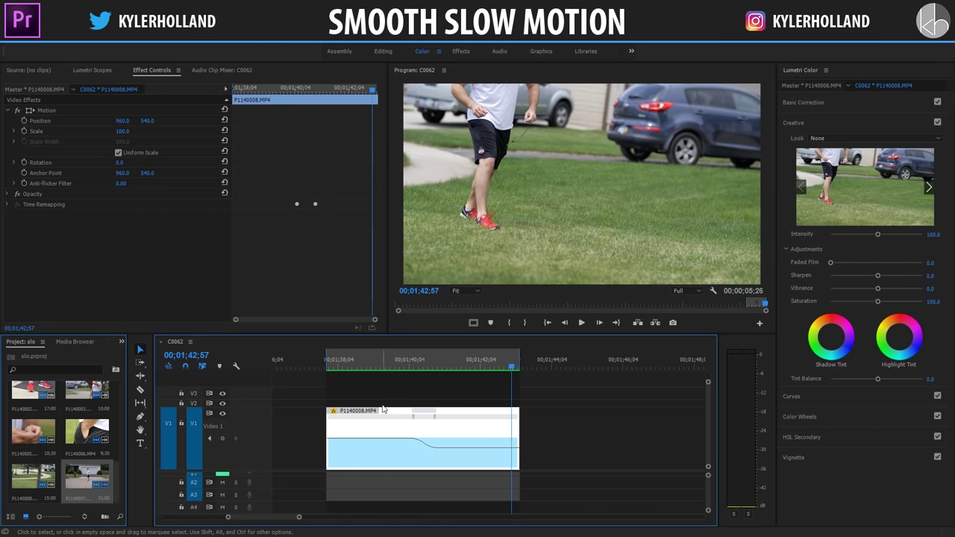
{"action": "right_click", "coordinate": [503, 461]}
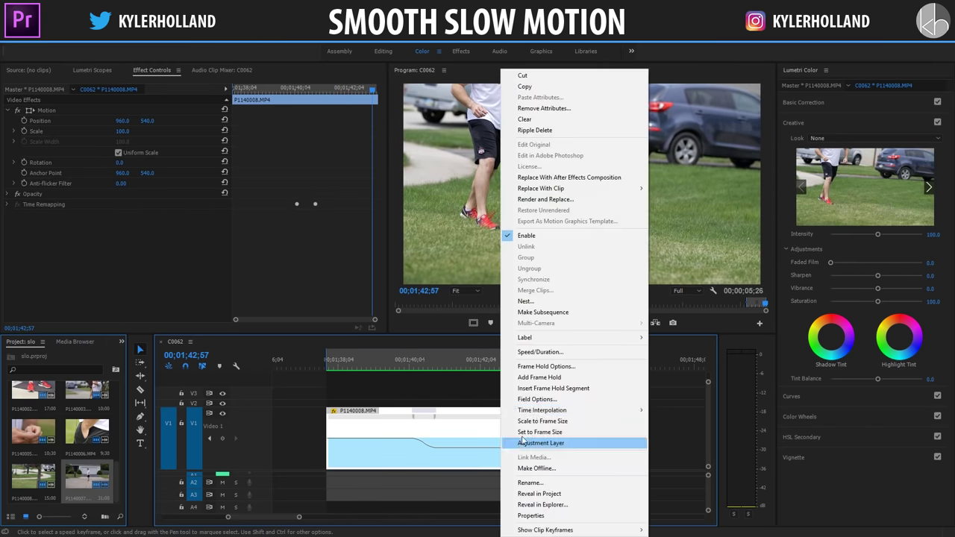
{"action": "left_click", "coordinate": [558, 352]}
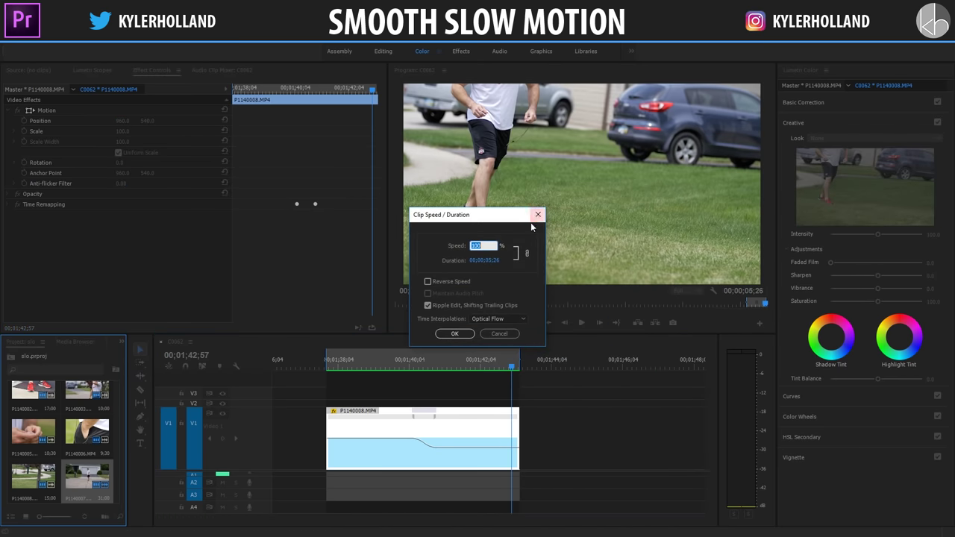
{"action": "left_click", "coordinate": [534, 217]}
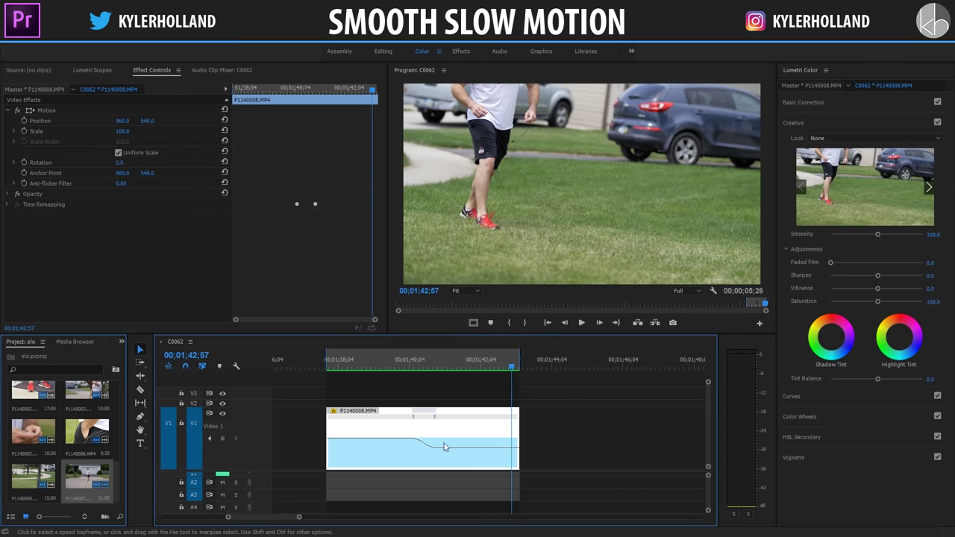
{"action": "key", "text": "r"}
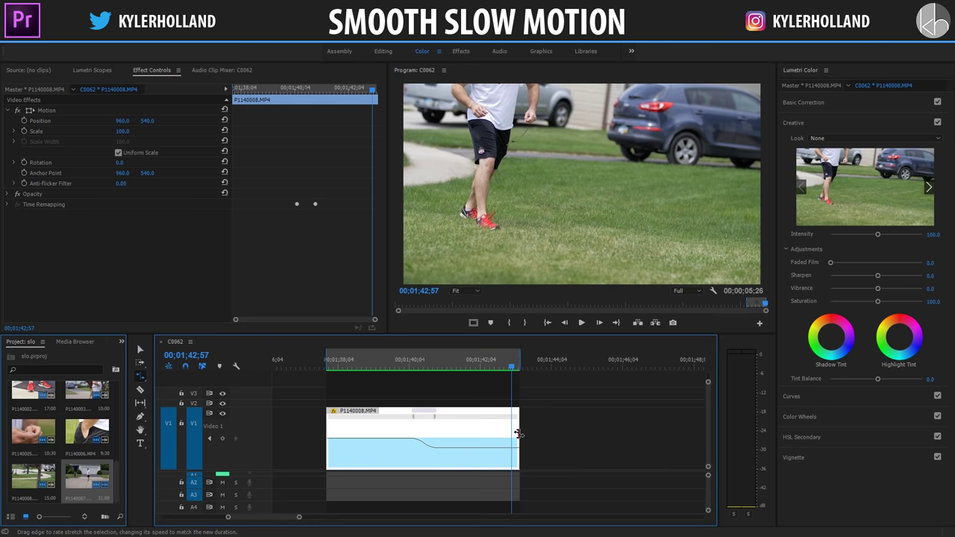
{"action": "left_click", "coordinate": [141, 377]}
{"action": "left_click_drag", "start_coordinate": [520, 431], "coordinate": [650, 418]}
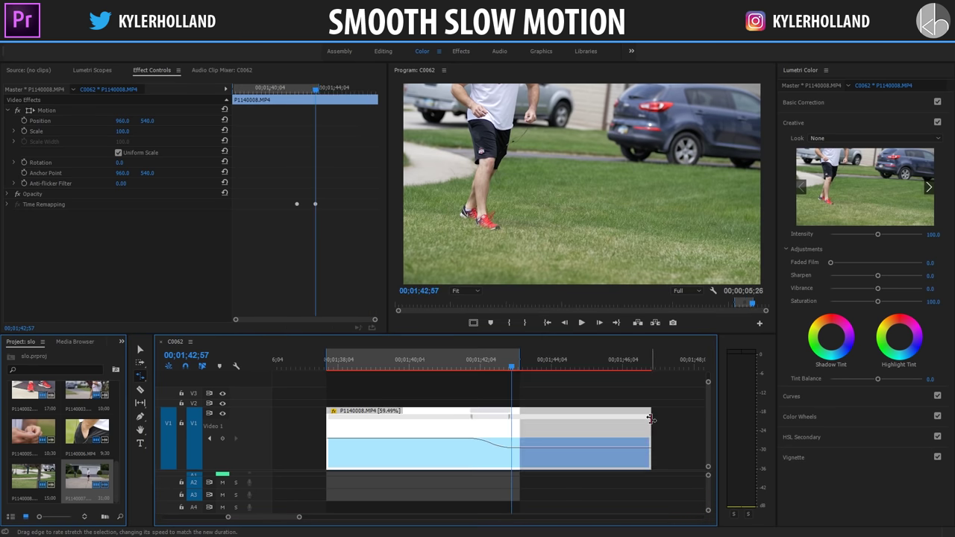
{"action": "key", "text": "ctrl+z"}
{"action": "key", "text": "v"}
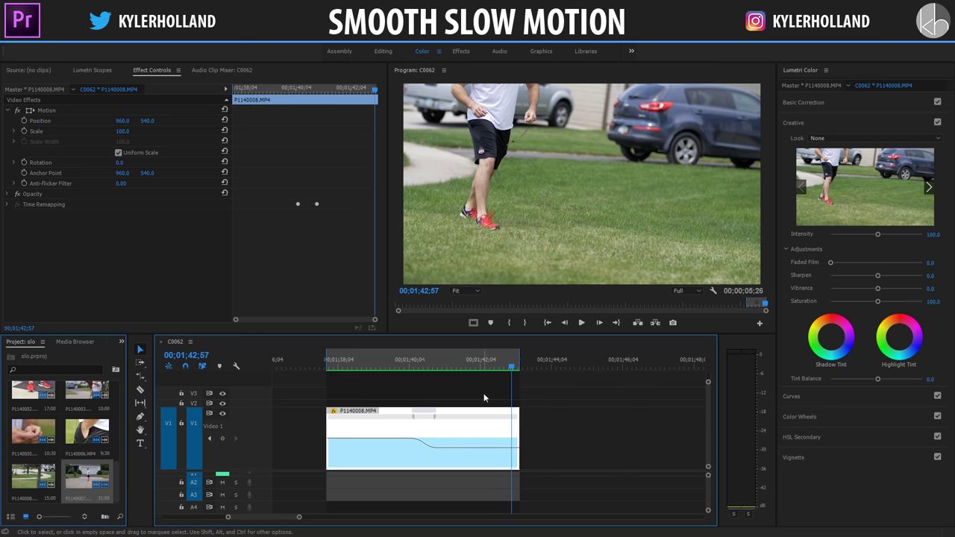
{"action": "right_click", "coordinate": [474, 433]}
{"action": "mouse_move", "coordinate": [549, 414]}
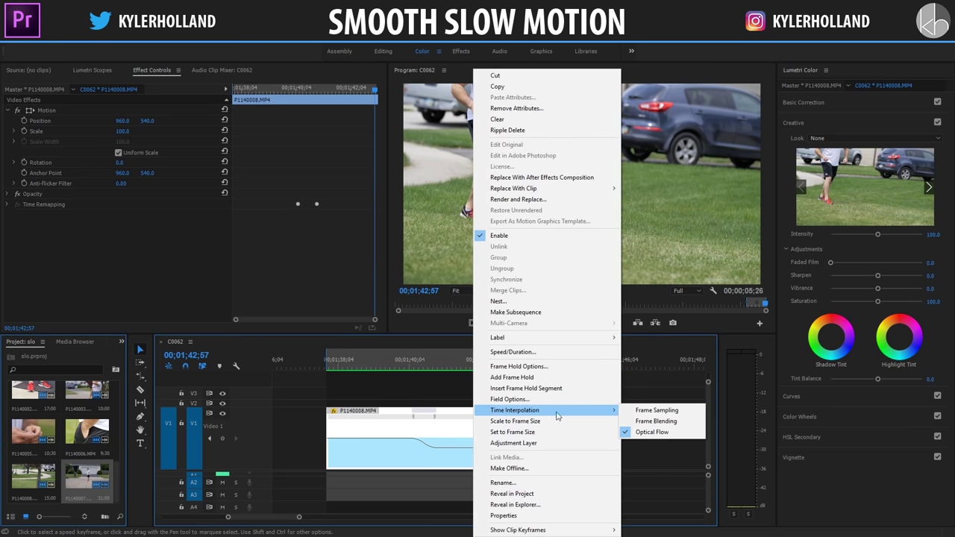
{"action": "left_click", "coordinate": [658, 437]}
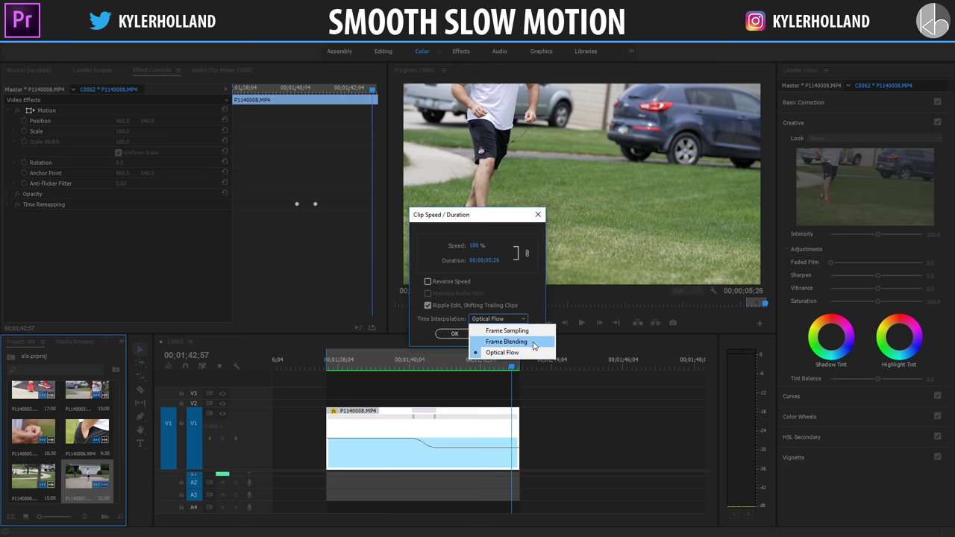
{"action": "left_click", "coordinate": [534, 342]}
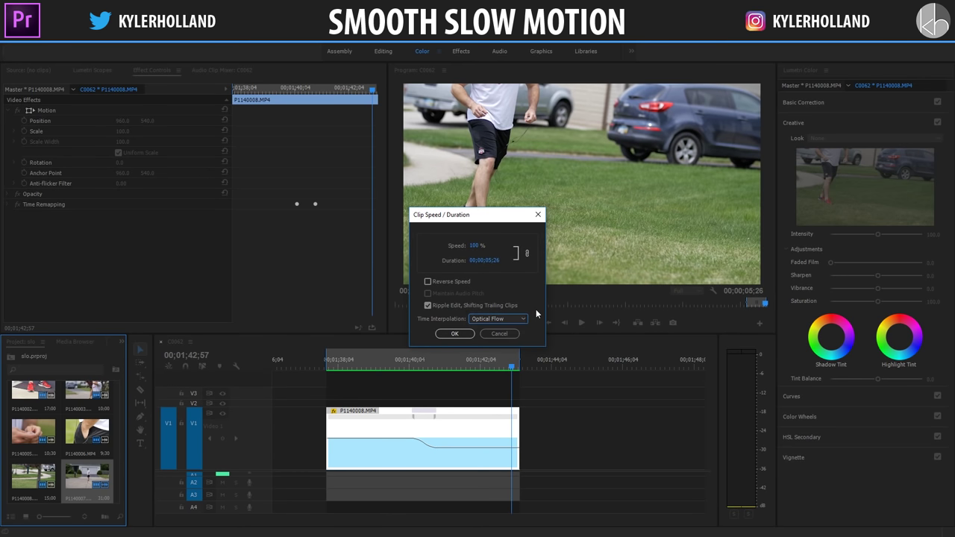
{"action": "key", "text": "Return"}
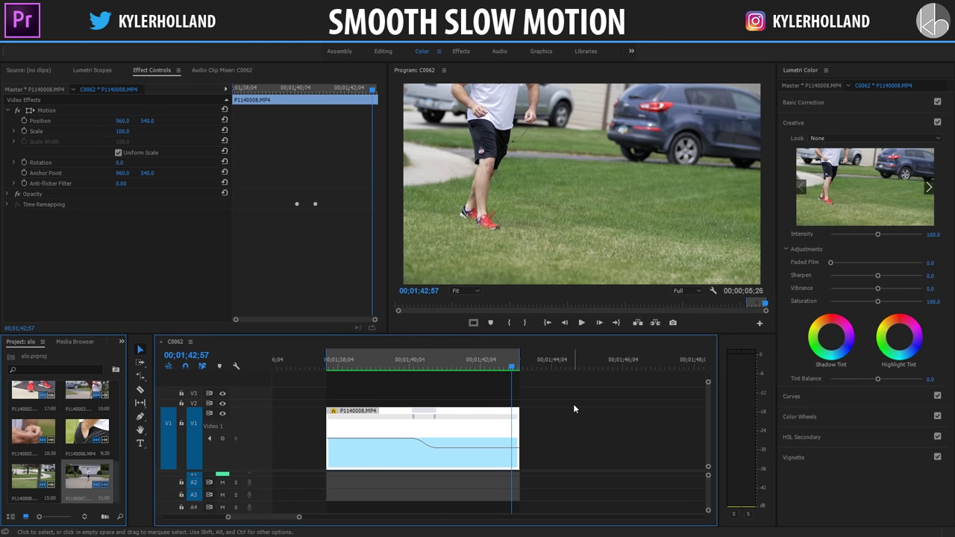